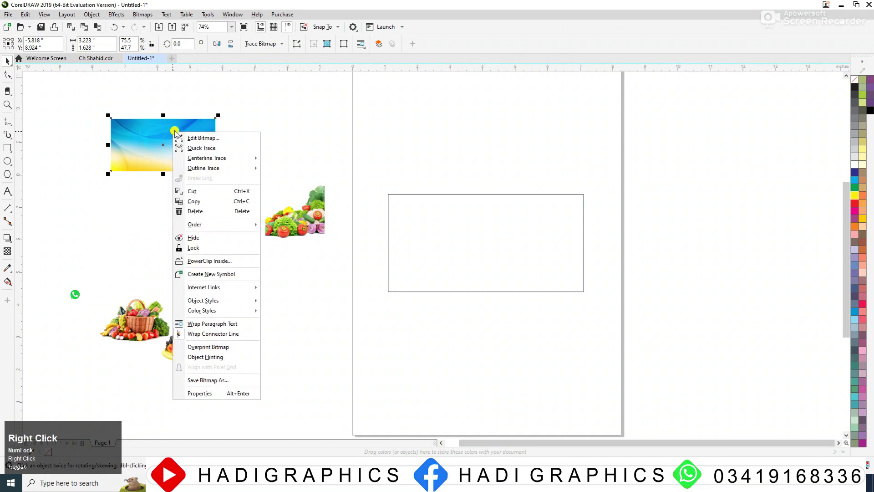
PowerClip the blue-and-yellow background bitmap inside the empty rectangle and enlarge it to fill the whole frame.
left_click(223, 257)
left_click(454, 234)
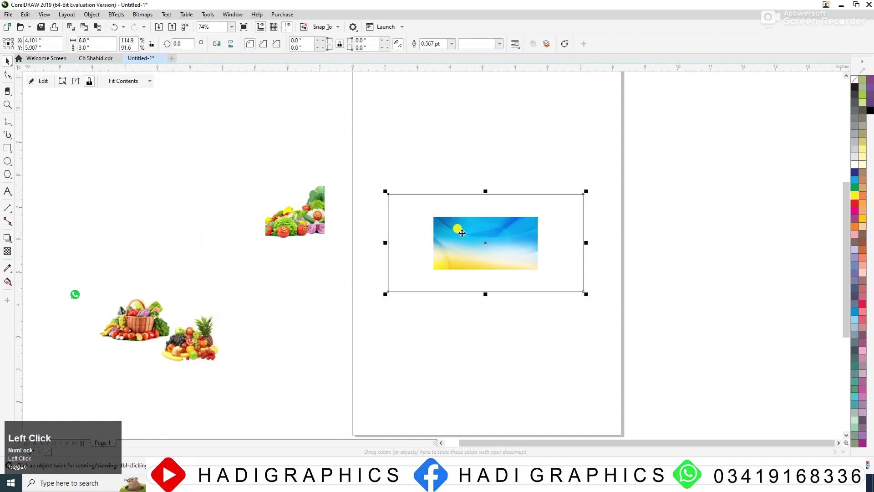
left_click(476, 232, "alt")
left_click_drag(543, 211, 590, 188)
left_click(613, 214)
Move the vegetable pile picture down beside the fruit basket pictures.
left_click_drag(274, 232, 262, 340)
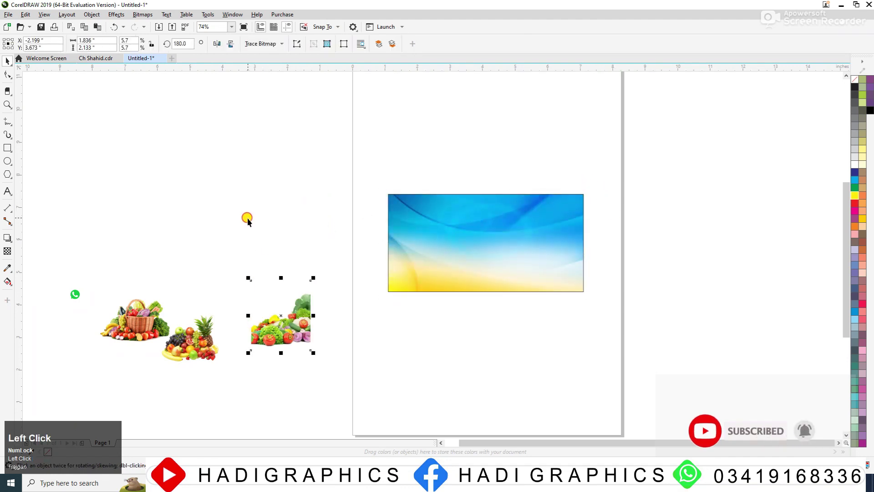
Add artistic text above the banner with the lines "منشاء سبزی اینڈ فروٹ شاپ" and "رابطہ نمبر".
key("z")
left_click_drag(278, 130, 626, 294)
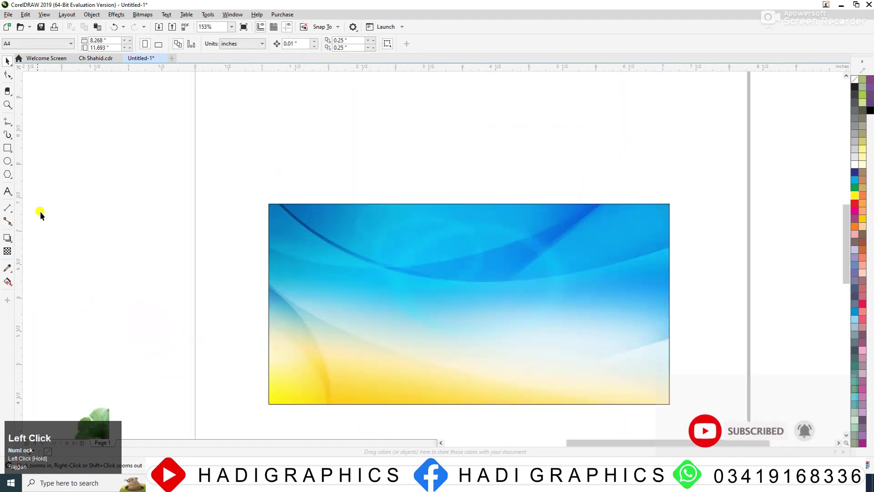
left_click(7, 192)
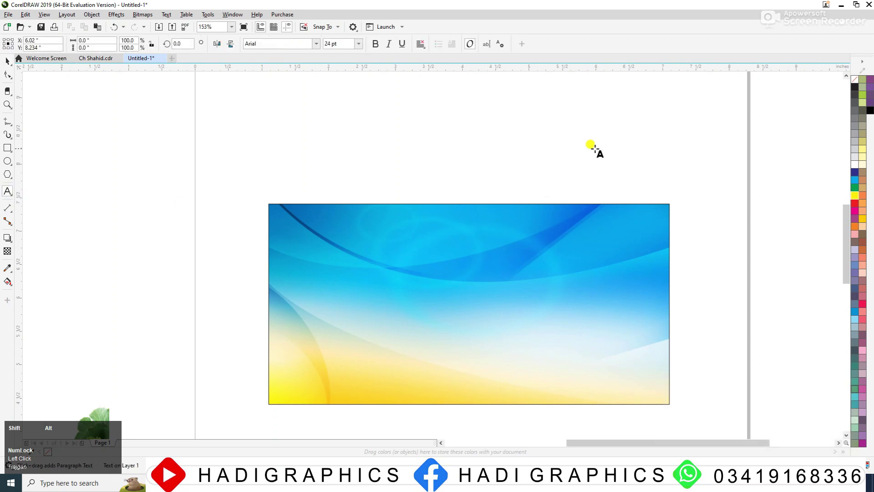
left_click(571, 149)
key("BackSpace")
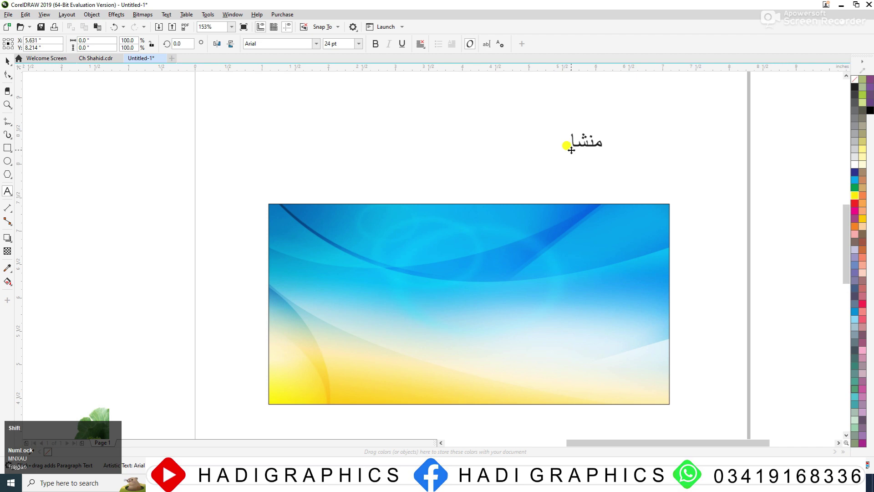
type("ء سبزی ا")
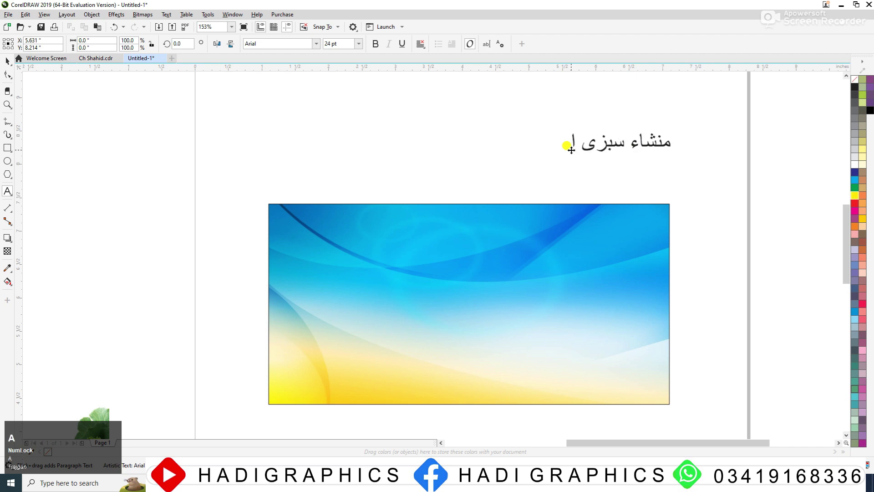
type("ینڈ فروٹ")
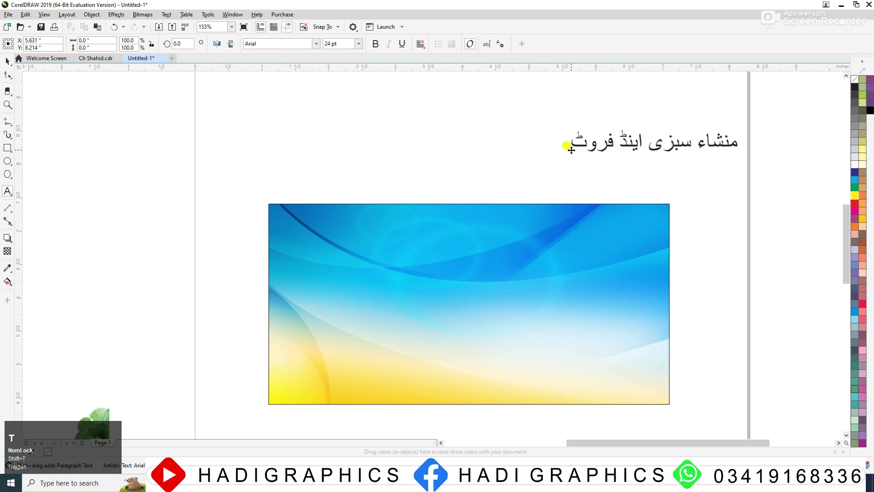
type(" شاپ ")
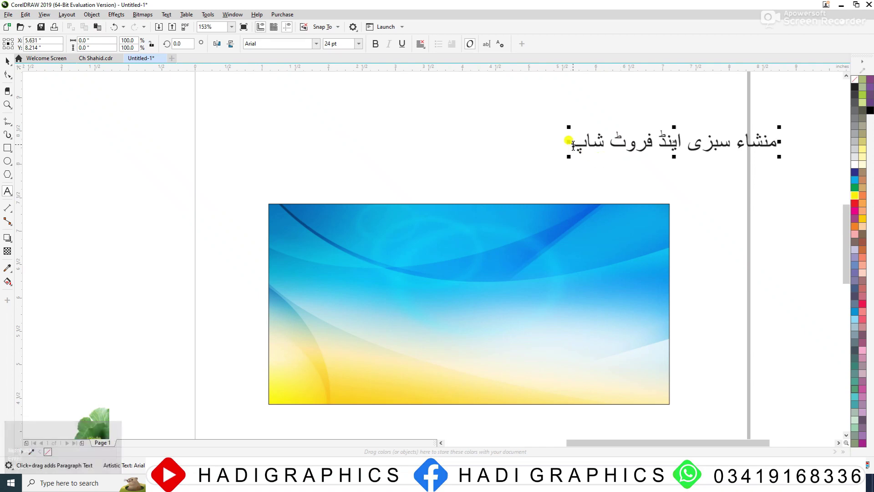
type("را")
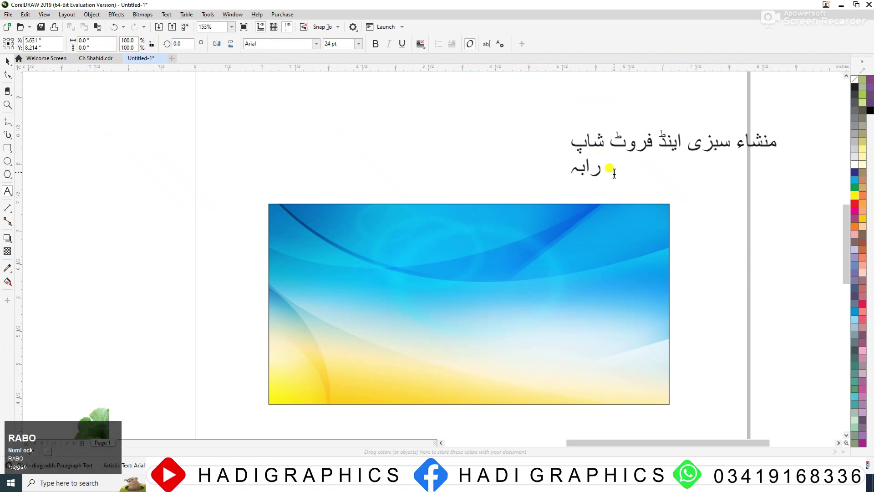
type("بطہ نمبر")
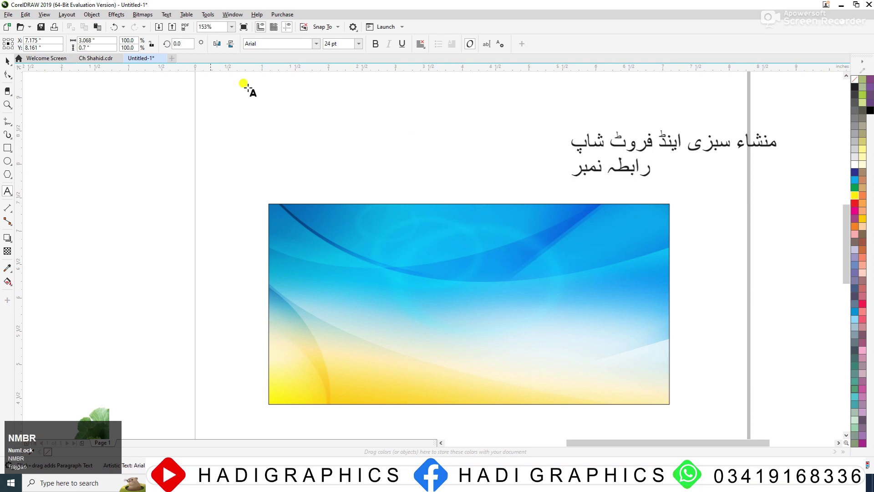
Set the two-line text's font to Faiz Lahori Nastaleeq and move it left above the banner.
left_click(7, 61)
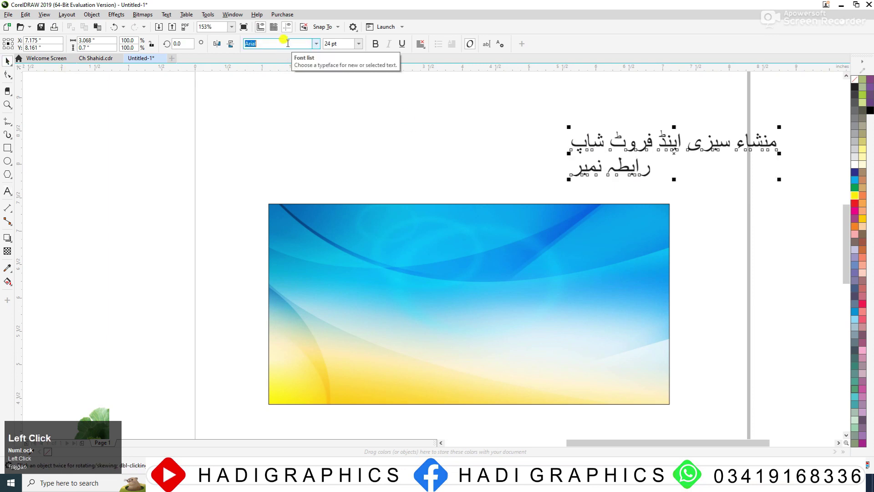
type("Faiz Lahori Nastaleeq")
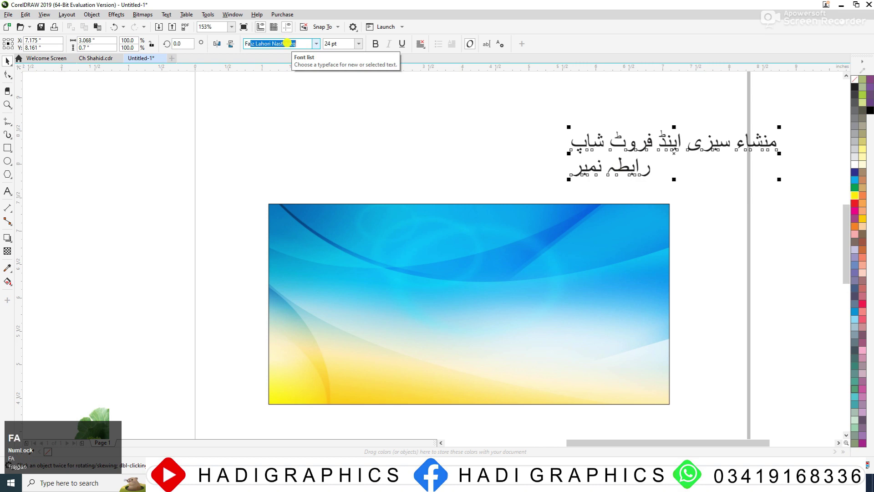
key("Return")
left_click_drag(716, 135, 572, 141)
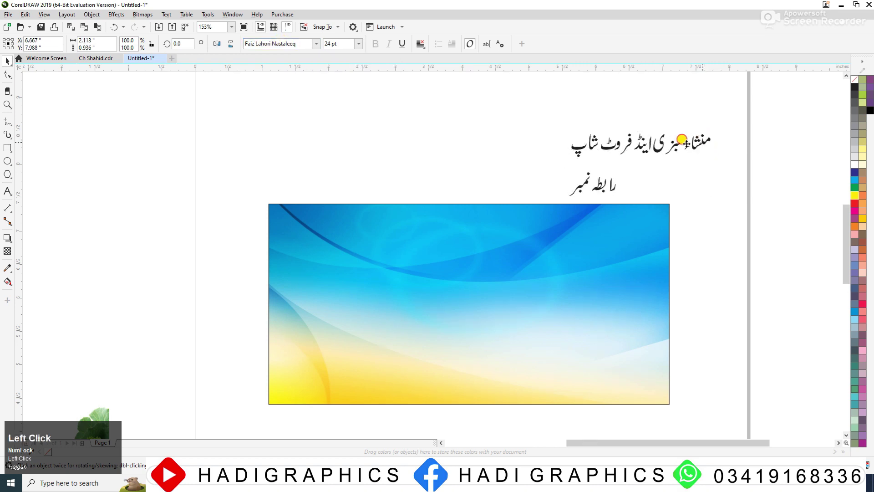
Break the text apart into separate lines and move the shop-name line up, clear of the contact line.
left_click(615, 142)
key("F2")
left_click_drag(338, 89, 694, 227)
left_click(500, 231)
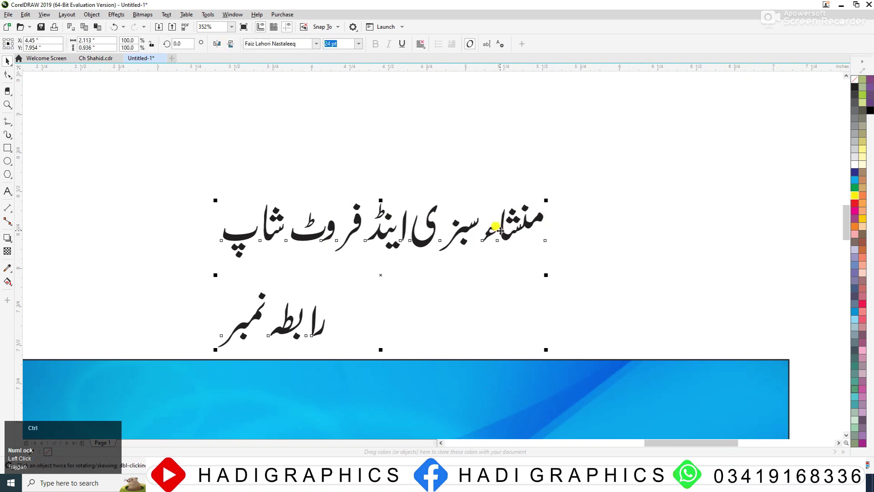
left_click(460, 178)
Tighten the spacing of the shop name by shifting the letters of "منشاء" closer to "سبزی" with the Shape tool.
key("F2")
left_click_drag(162, 171, 618, 233)
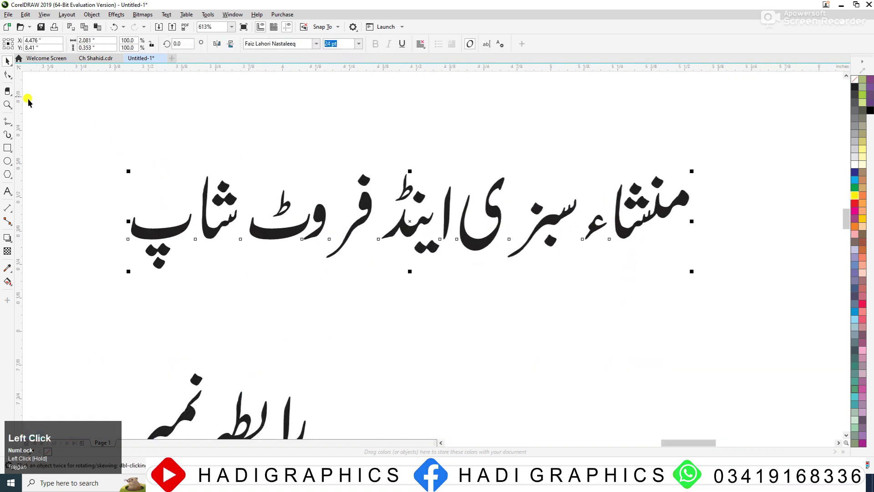
left_click(5, 76)
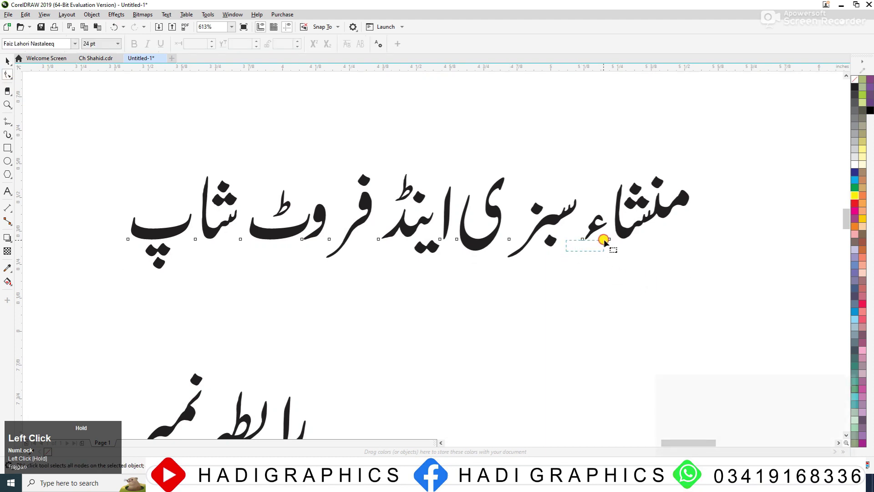
left_click_drag(603, 239, 605, 236)
key("Right")
key("Right")
left_click_drag(570, 260, 654, 230)
key("Up")
key("Left")
key("Left")
key("Left")
key("Left")
key("Left")
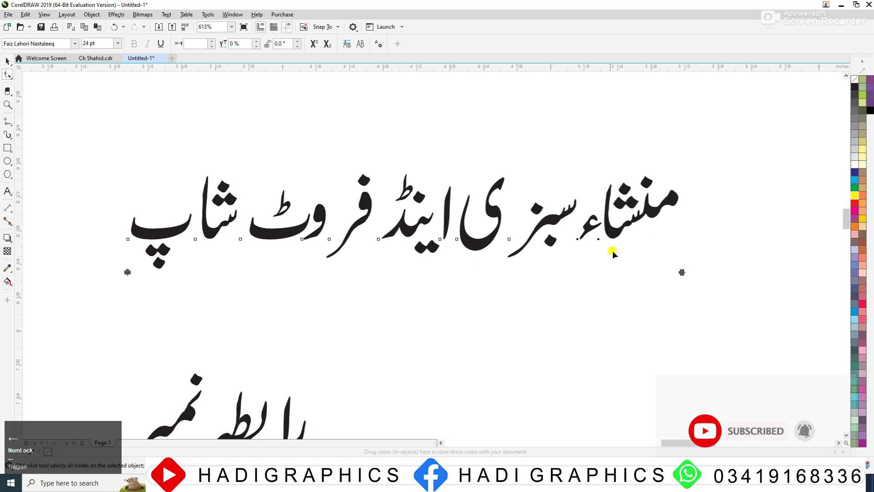
key("Right")
key("Right")
key("Right")
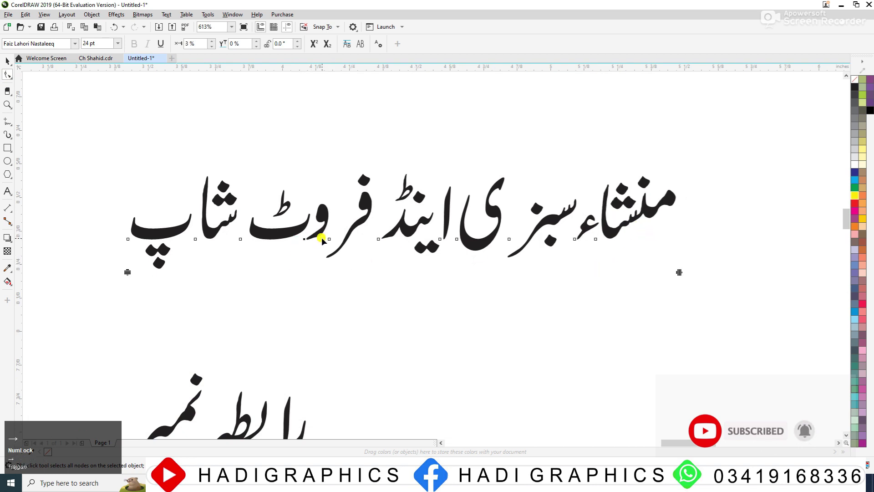
Close the remaining word gaps in the shop name by shifting "فروٹ شاپ" and "اینڈ" right toward "سبزی".
left_click(202, 278)
left_click_drag(309, 238, 351, 226)
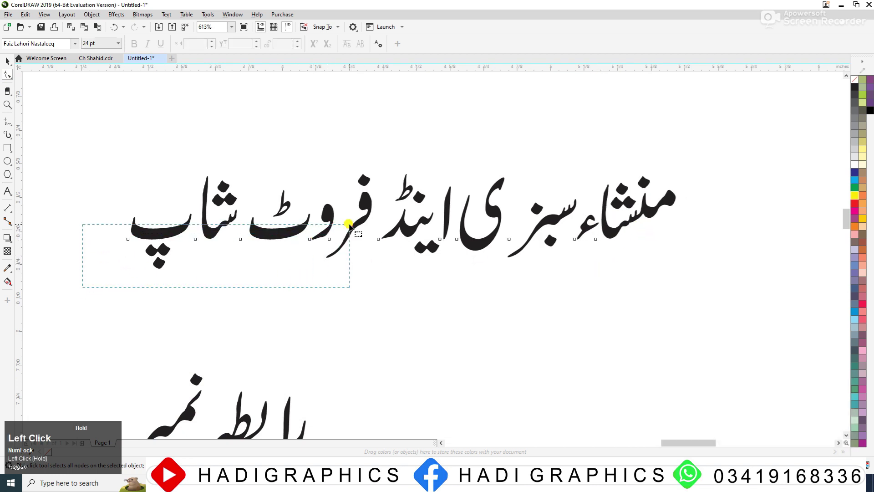
key("Right")
key("Right")
key("Right")
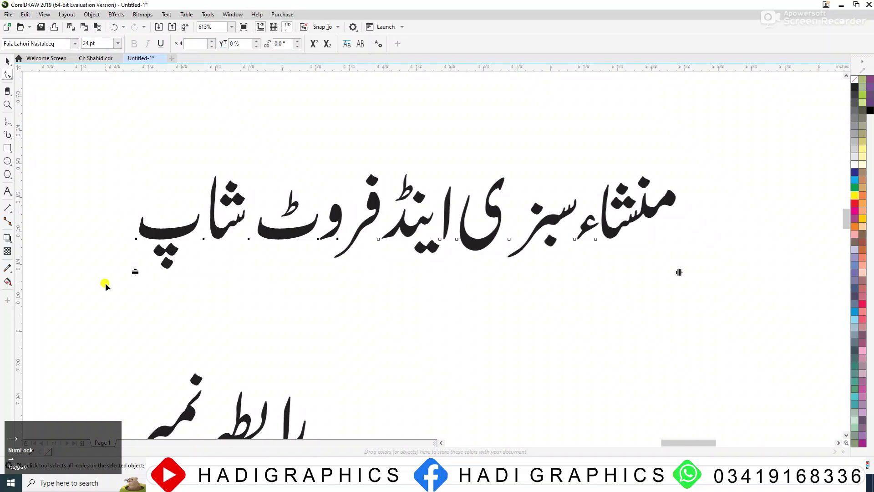
left_click_drag(160, 284, 491, 230)
key("Right")
key("Right")
key("Right")
key("Right")
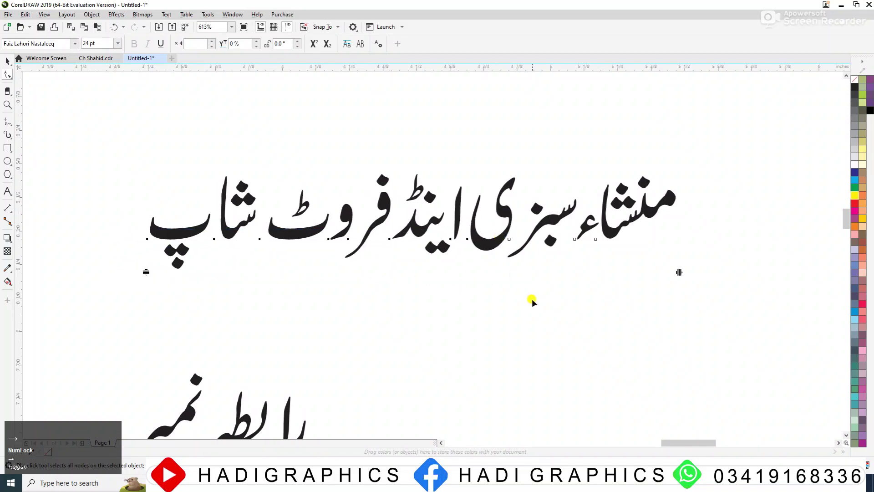
key("space")
left_click(528, 299)
Move the shop-name line onto the upper part of the banner and enlarge it to about 5.3 inches wide.
key("F3")
key("F3")
key("F3")
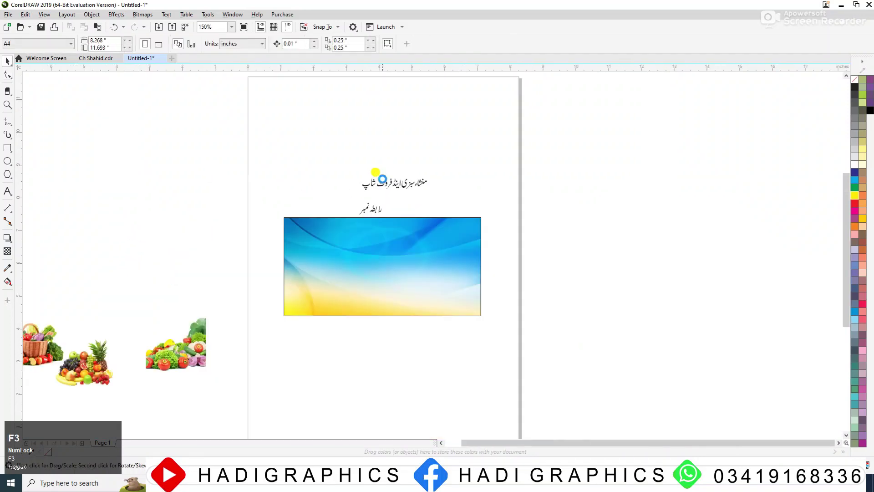
left_click_drag(179, 140, 615, 298)
left_click_drag(409, 185, 364, 231)
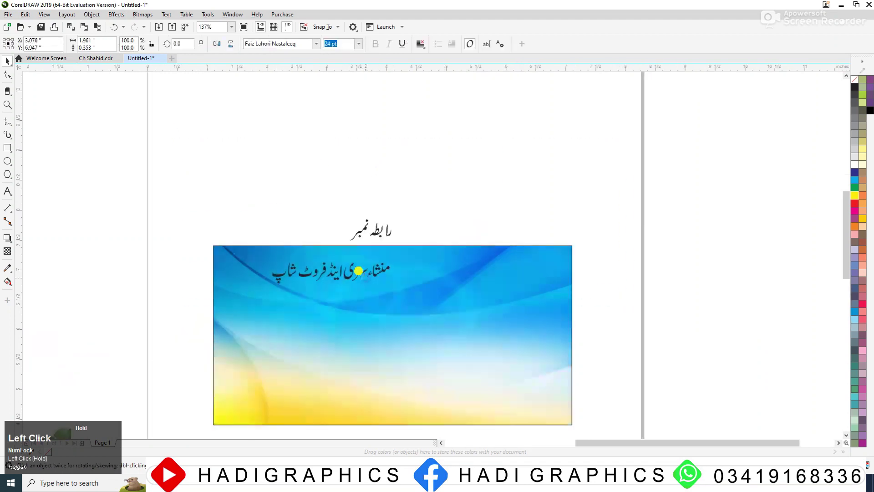
left_click_drag(392, 284, 548, 373)
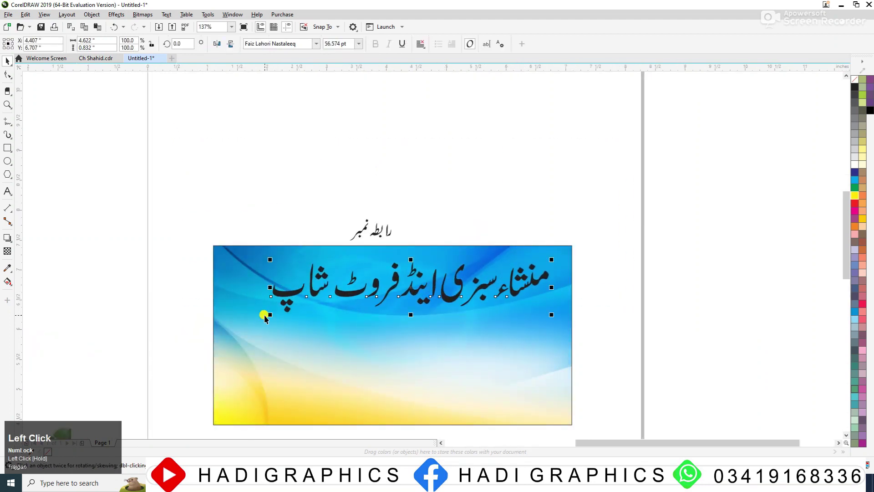
left_click_drag(264, 317, 229, 322)
left_click_drag(438, 305, 439, 301)
Fill the shop name on the banner with red and give it a white outline.
key("F2")
left_click_drag(189, 209, 663, 364)
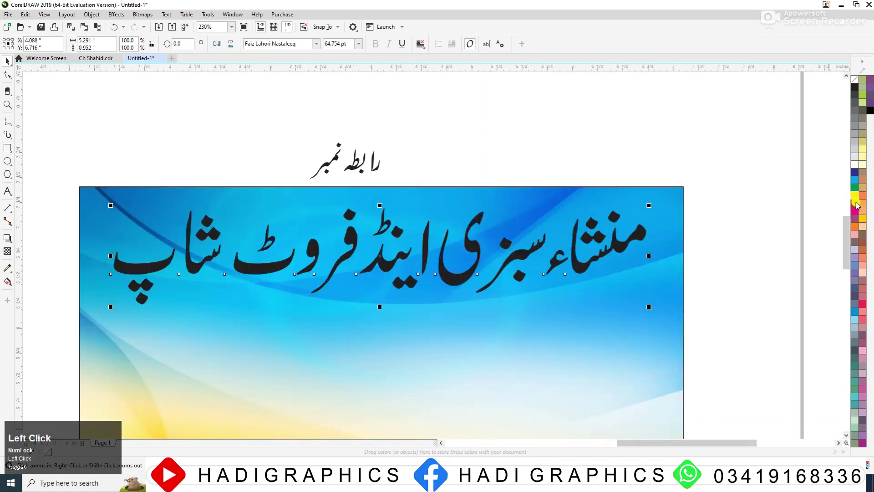
left_click(856, 205)
right_click(856, 171)
Set the shop name's outline to 4 pt with round corners, placed behind the fill and scaled with the object.
key("F12")
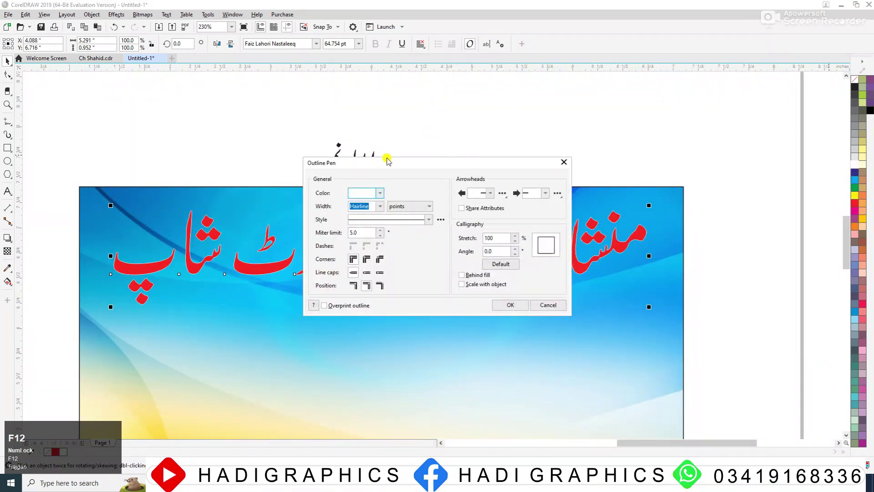
left_click(380, 206)
left_click(376, 268)
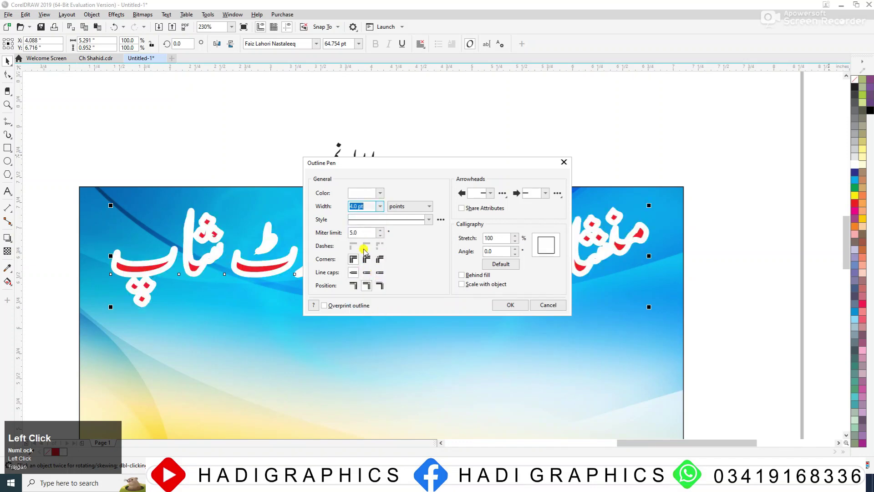
left_click(471, 276)
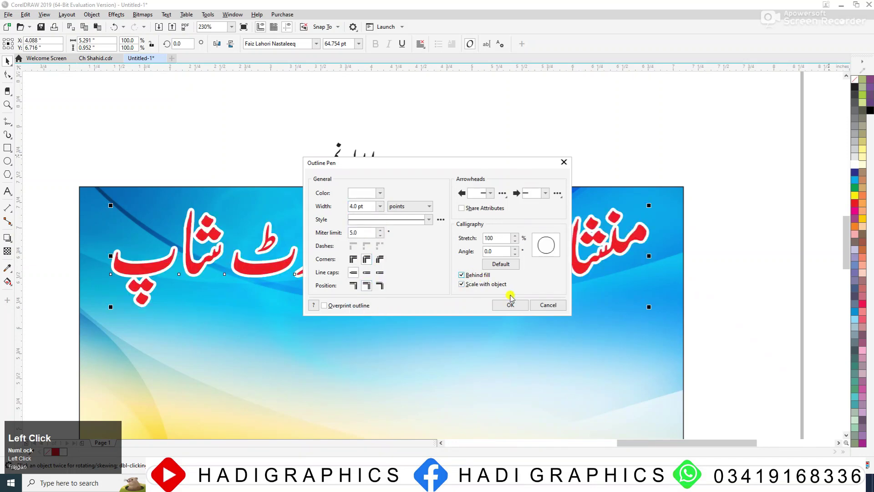
left_click(512, 305)
Convert the shop name to curves and place a duplicate of it above the banner.
key("ctrl+q")
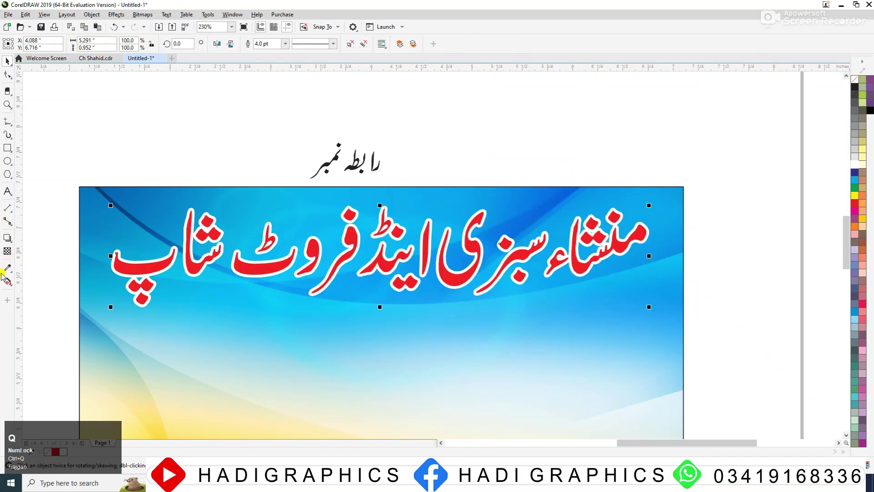
left_click_drag(258, 258, 286, 150)
right_click(286, 150)
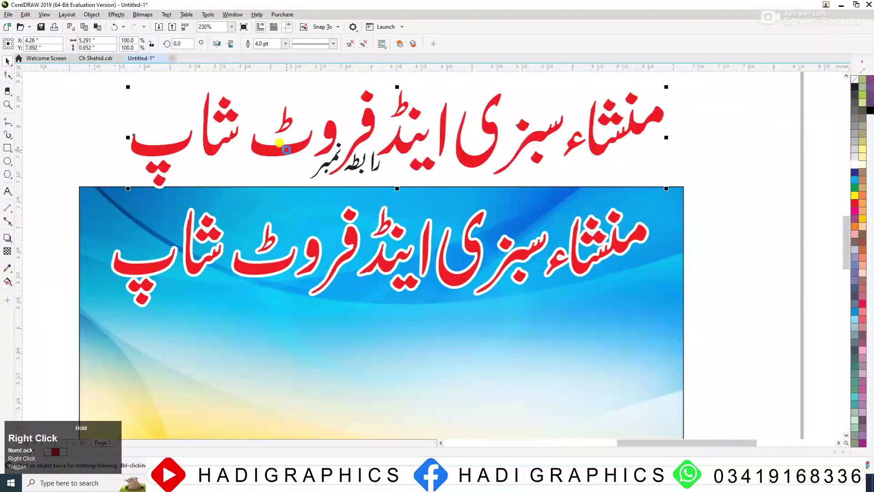
Add a Small Glow drop shadow to the shop name on the banner, with the feathering direction set to Outside.
left_click(524, 252)
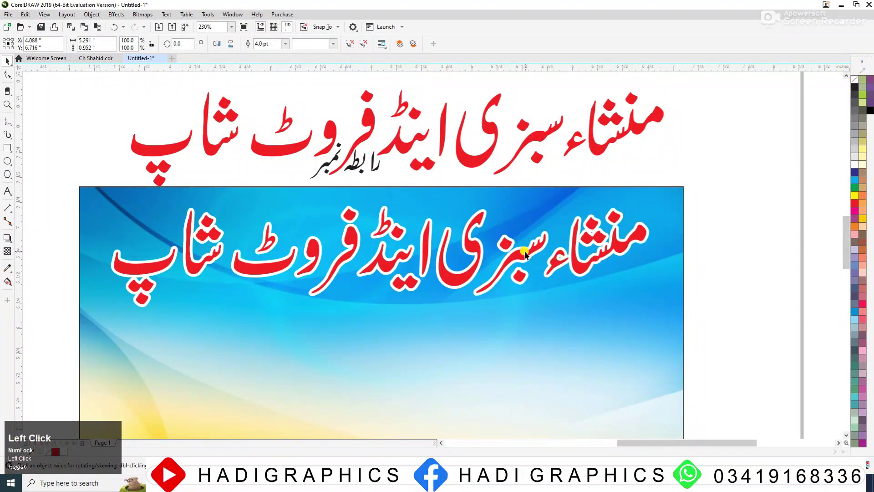
left_click(6, 238)
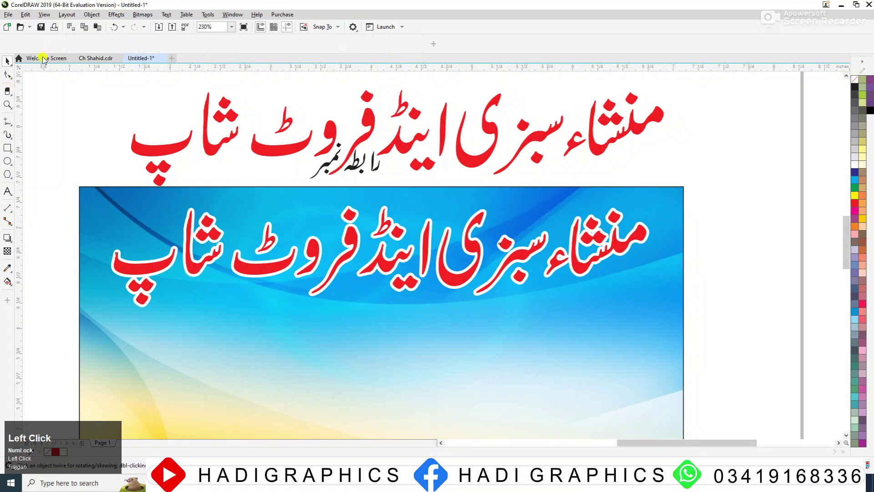
left_click(22, 43)
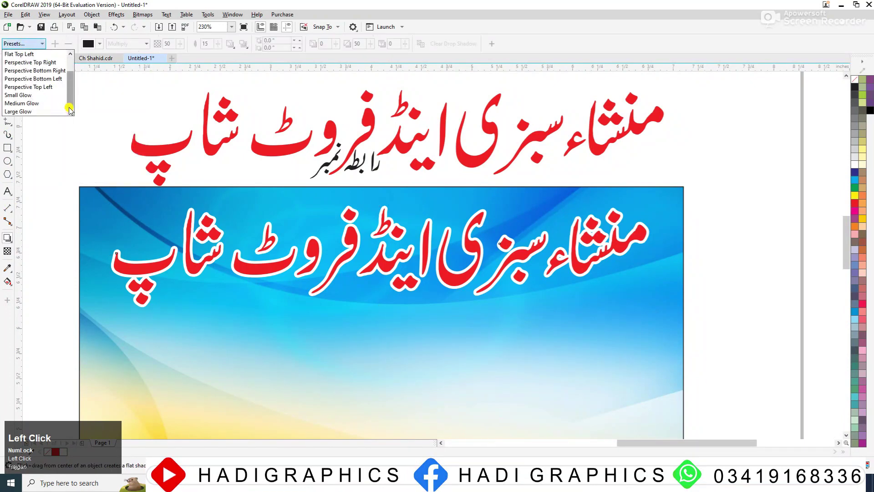
left_click(19, 95)
left_click(229, 43)
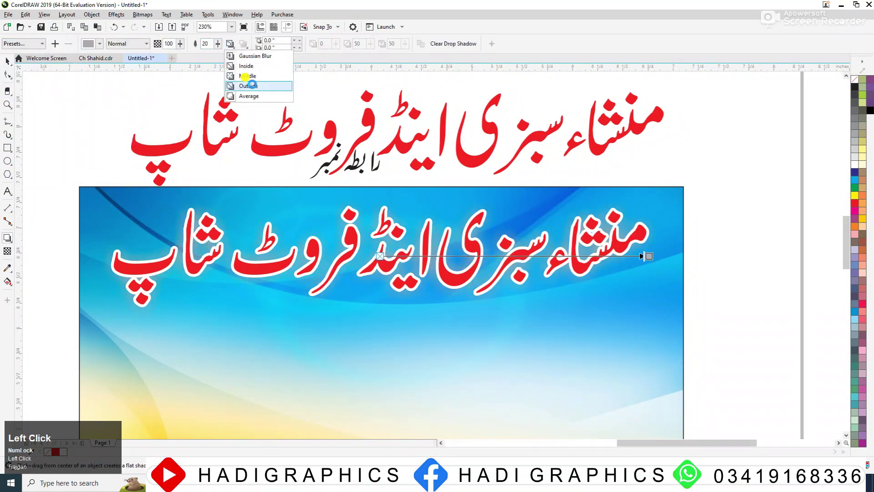
left_click(248, 86)
Set the shop name's shadow feathering to 5 and its shadow colour to black.
type("5")
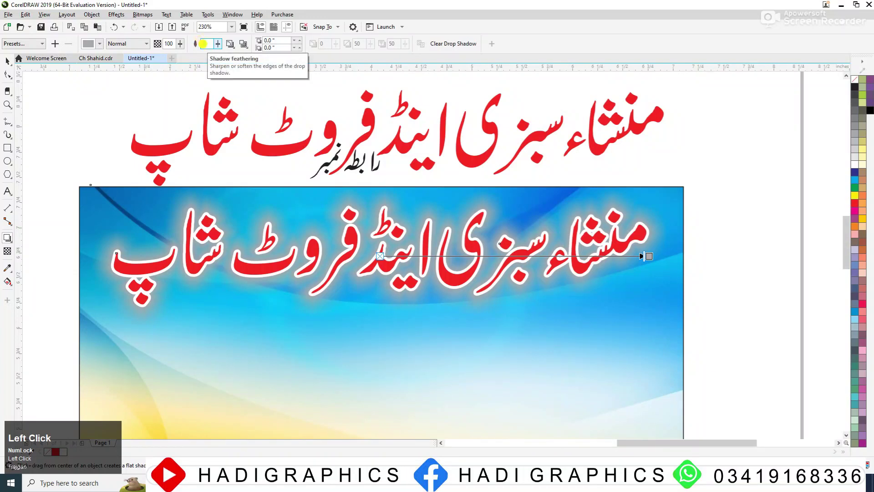
key("Return")
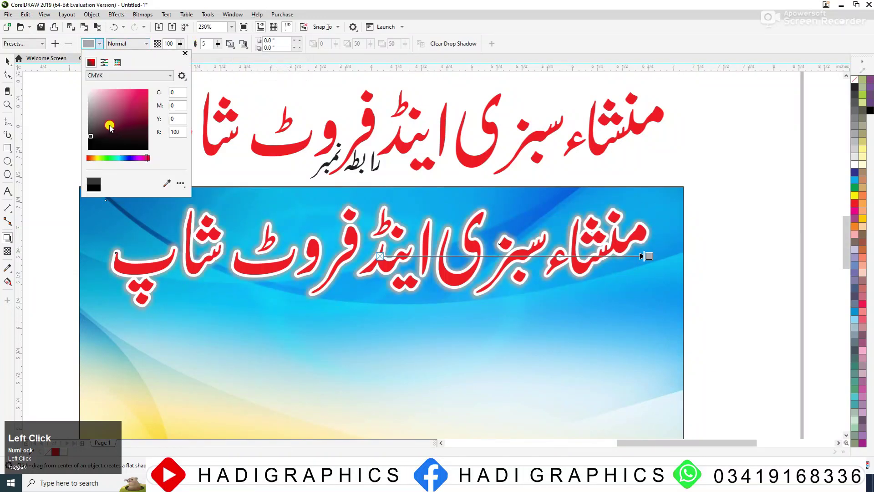
left_click_drag(109, 133, 86, 139)
left_click(7, 65)
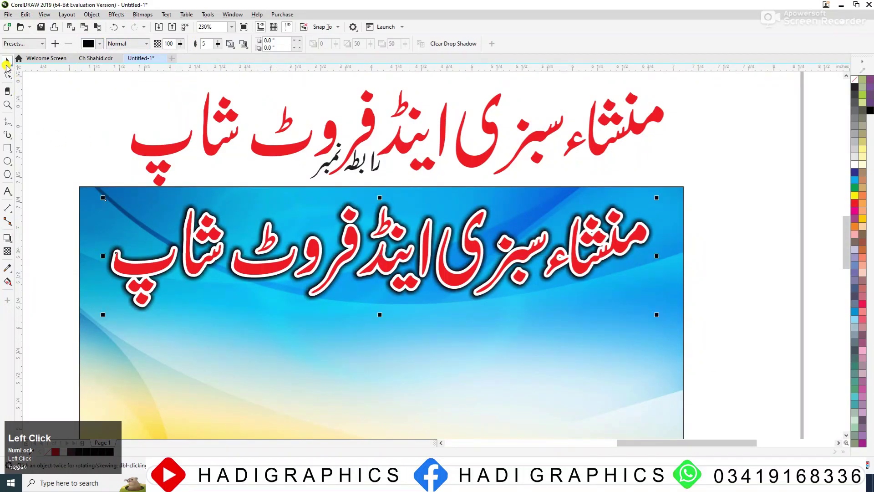
Apply the Plastic texture effect to the red shop-name copy above the banner, with highlight 90, depth 6 and smoothness 40.
left_click(635, 123)
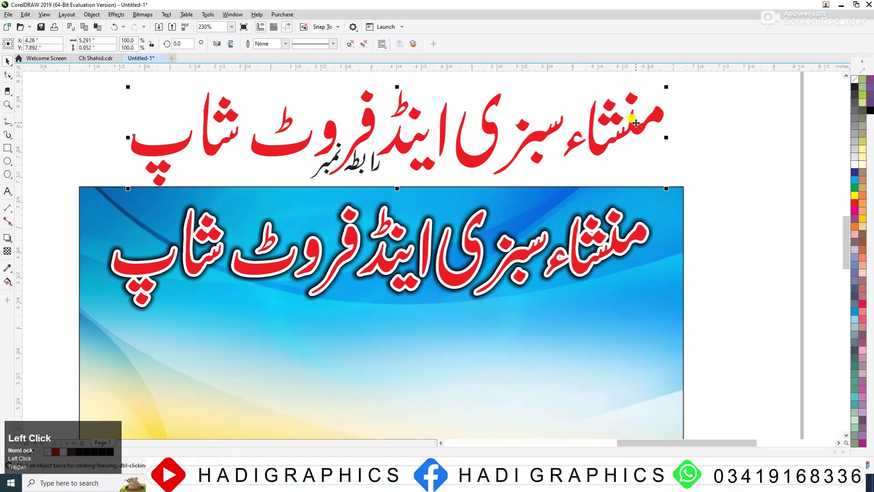
left_click(120, 15)
mouse_move(163, 169)
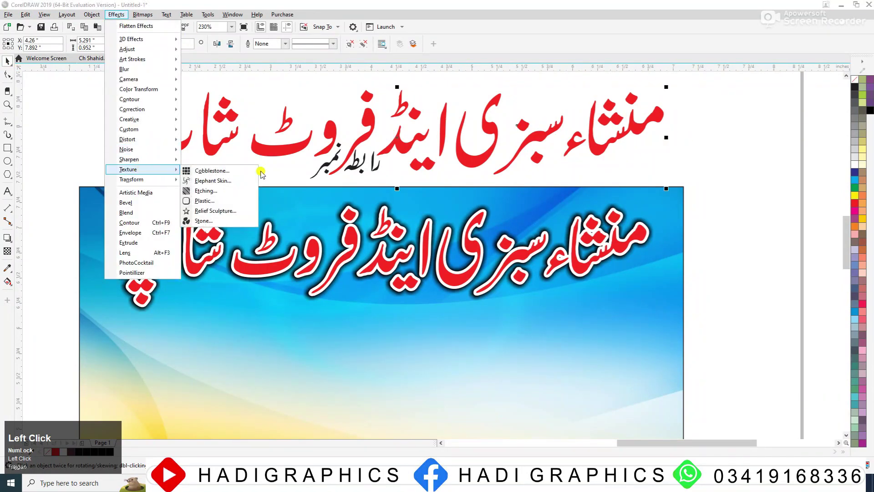
left_click(208, 201)
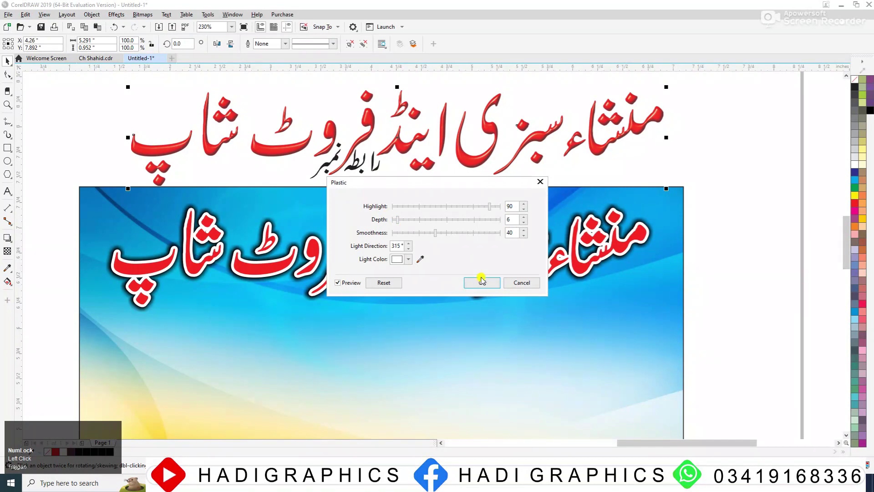
left_click(482, 282)
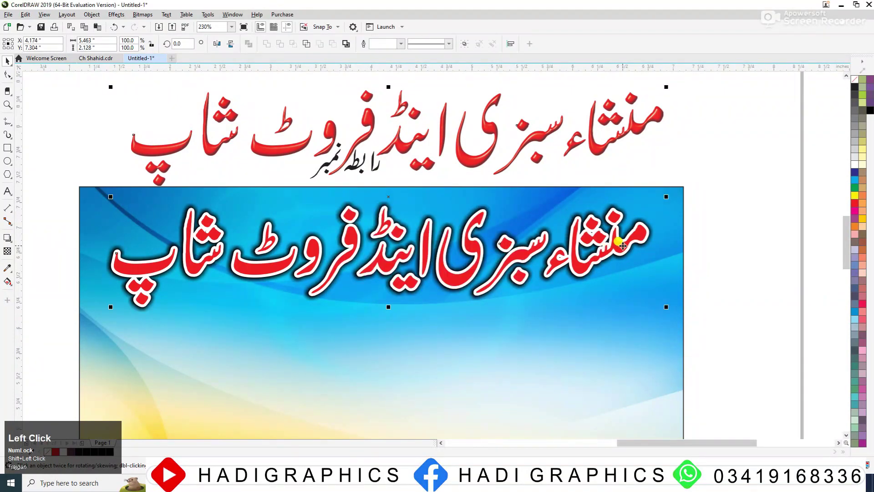
Align the plastic-textured shop-name copy exactly over the outlined shop name on the banner.
key("Delete")
left_click(712, 220)
key("F3")
key("F3")
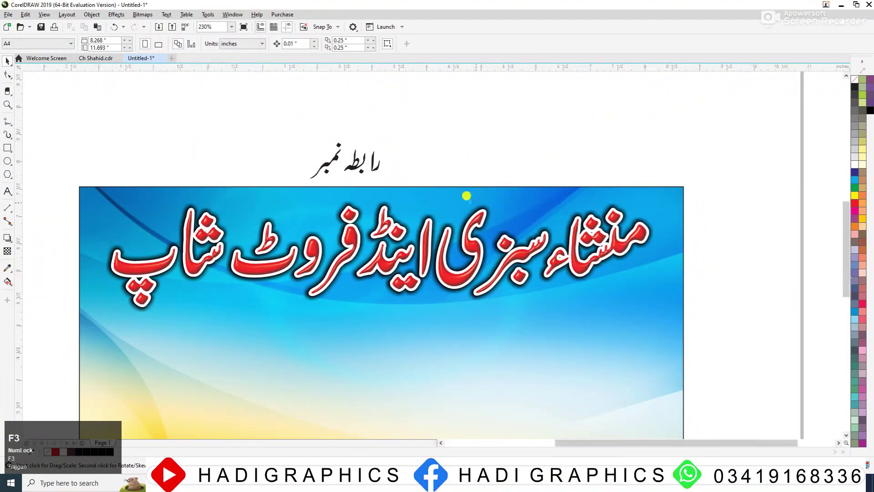
Move the black رابطہ نمبر label further right along the space above the banner.
key("F2")
left_click_drag(246, 149, 587, 290)
left_click_drag(156, 150, 675, 375)
left_click_drag(440, 114, 540, 105)
Move the vegetable pile, fruit pile and basket pictures from outside the page to just below the banner.
key("F3")
key("F3")
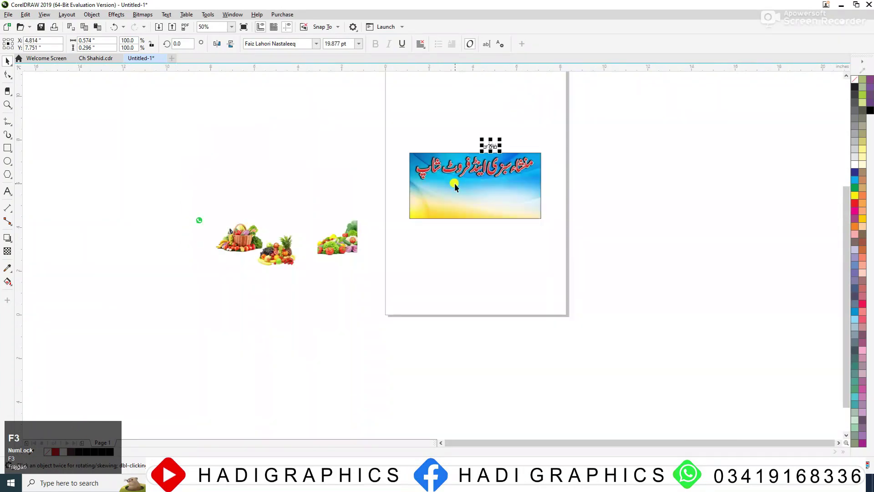
key("F2")
left_click_drag(140, 127, 657, 326)
left_click_drag(348, 268, 589, 285)
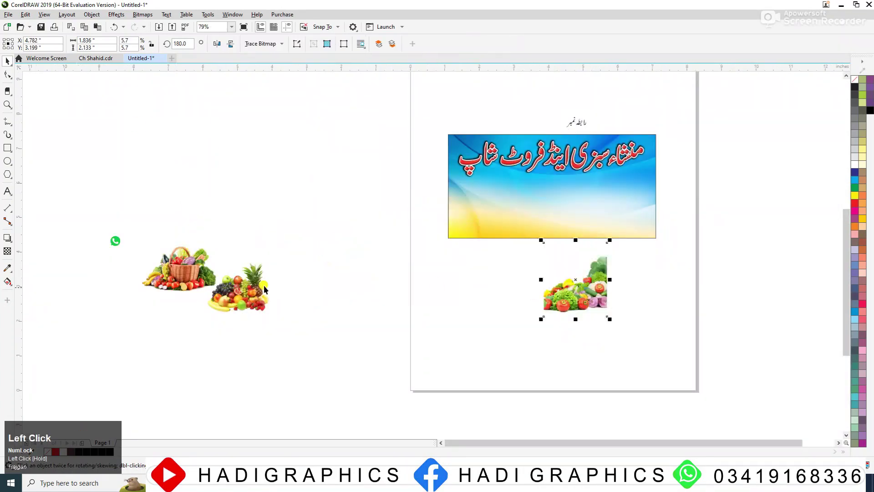
left_click_drag(430, 320, 430, 319)
left_click_drag(302, 331, 301, 331)
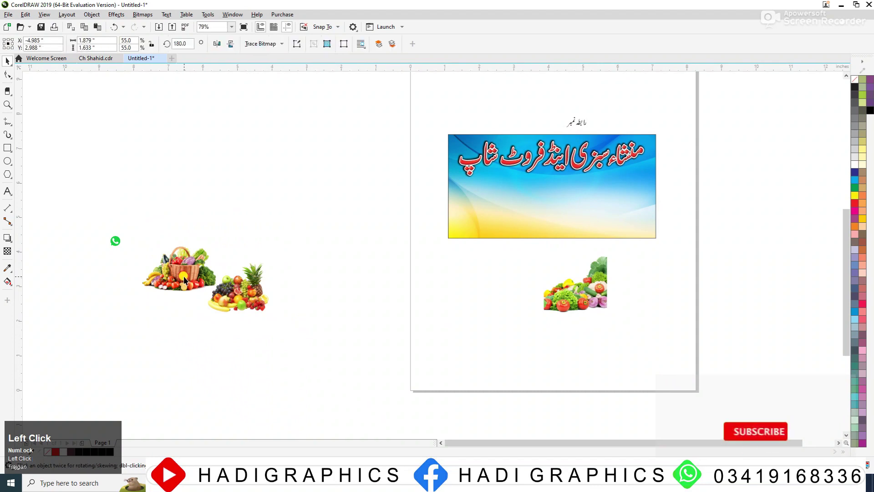
left_click_drag(223, 291, 551, 300)
Select the three produce pictures together and PowerClip them inside the banner.
key("F2")
left_click_drag(393, 190, 690, 361)
left_click_drag(227, 371, 658, 179)
right_click(553, 266)
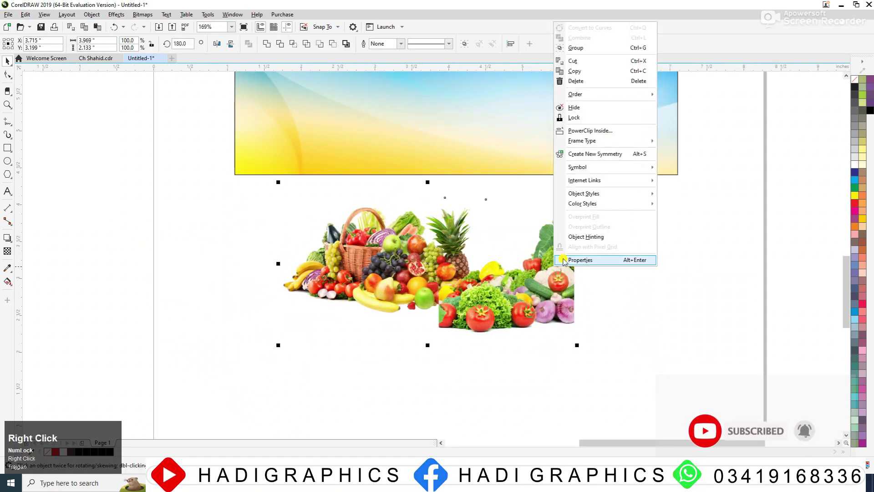
left_click(605, 130)
left_click(620, 127)
Open the banner's PowerClip contents for editing and move the three produce pictures together towards its lower-right corner.
key("F3")
key("F3")
key("F2")
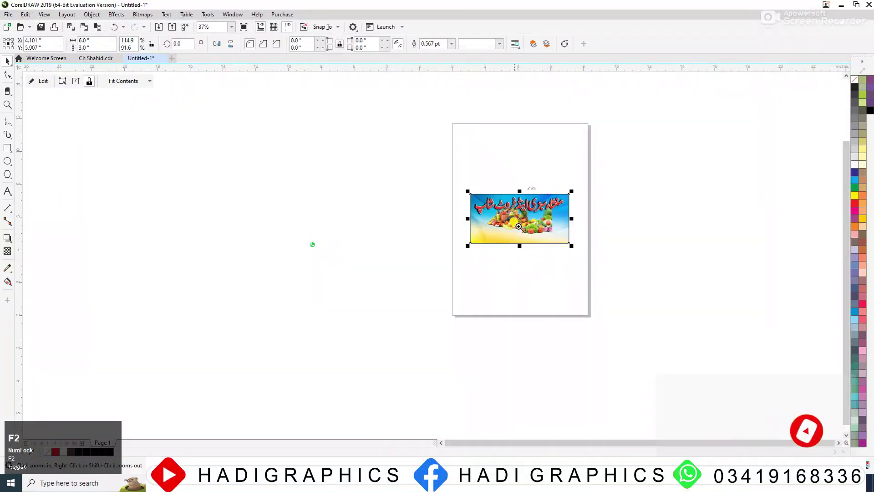
left_click_drag(421, 164, 661, 281)
left_click(432, 280, "ctrl")
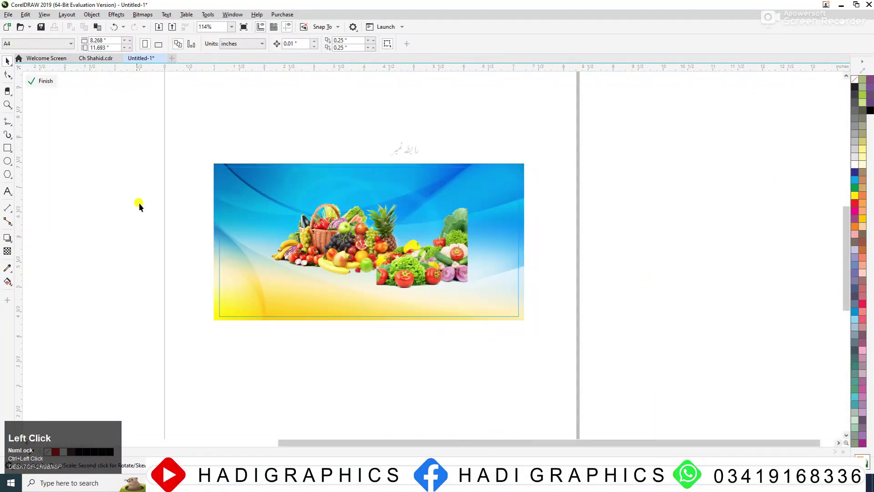
left_click_drag(500, 302, 501, 302)
left_click_drag(456, 276, 505, 300)
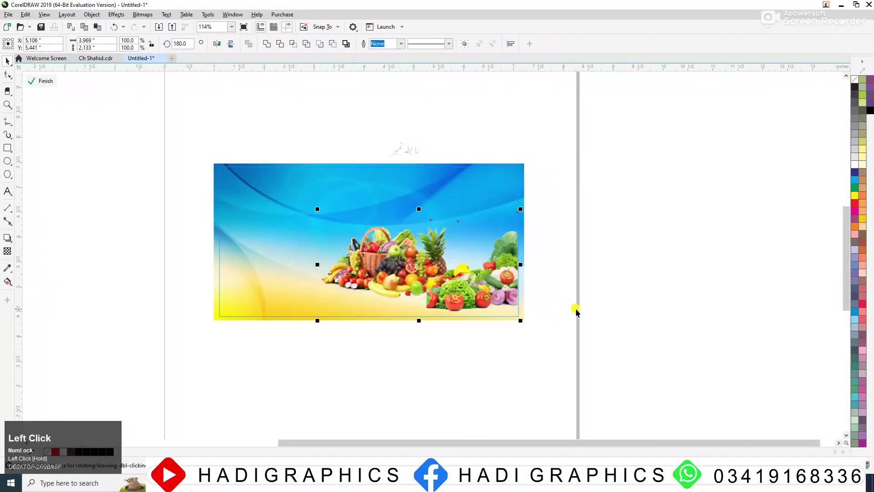
left_click(577, 310)
Spread the produce pictures across the banner: basket at the left edge, fruit in the middle, vegetables down in the lower-right corner.
key("F2")
left_click_drag(188, 184, 576, 355)
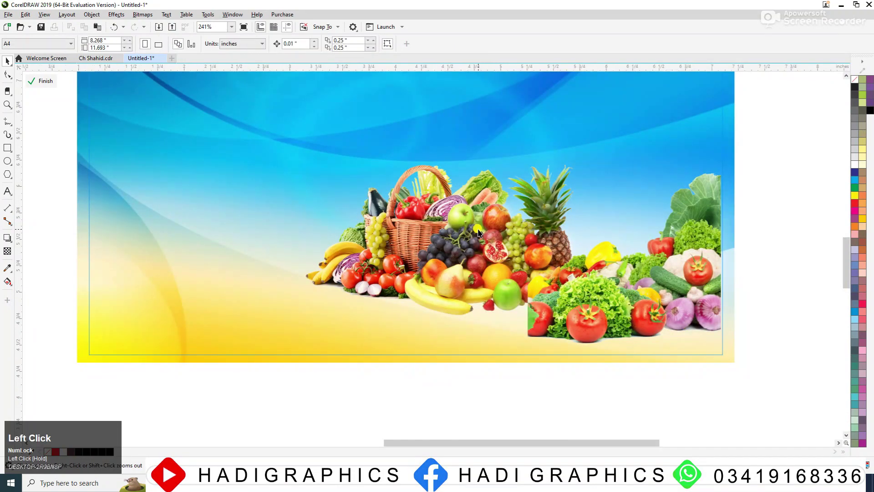
left_click_drag(477, 232, 380, 239)
left_click_drag(434, 210, 197, 222)
left_click_drag(344, 278, 439, 273)
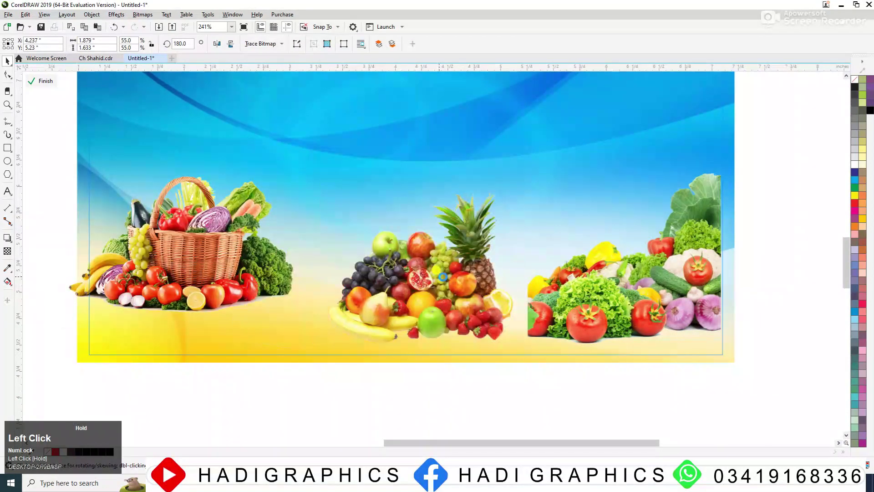
left_click_drag(676, 281, 690, 306)
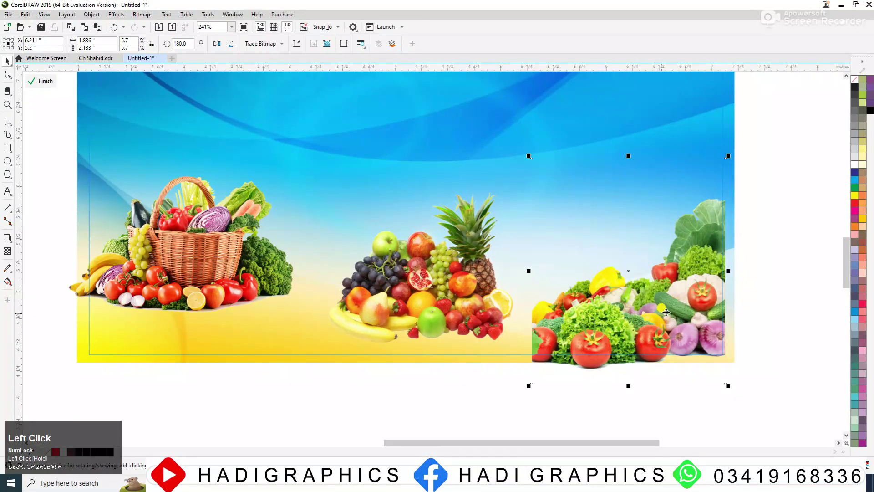
Place the fruit pile against the vegetables and bring it to the front, with the basket beside it on the banner's bottom edge.
scroll(654, 301, "down", 2)
key("F2")
left_click_drag(214, 188, 700, 369)
left_click(539, 279)
left_click_drag(539, 278, 587, 297)
key("shift+Page_Up")
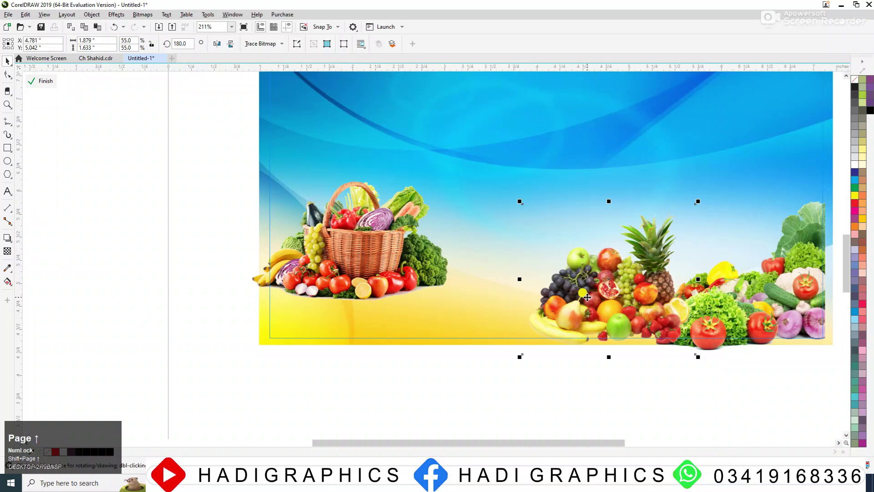
left_click(587, 297)
left_click(366, 247)
left_click_drag(366, 248, 495, 297)
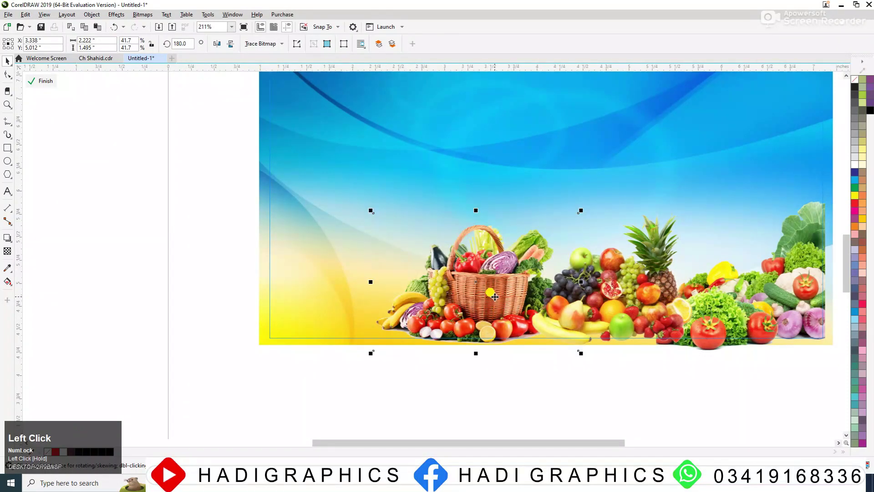
Duplicate the vegetable pile, mirror the copy horizontally and place it in the banner's lower-left corner.
key("F3")
key("F2")
left_click_drag(244, 144, 777, 338)
left_click(621, 258)
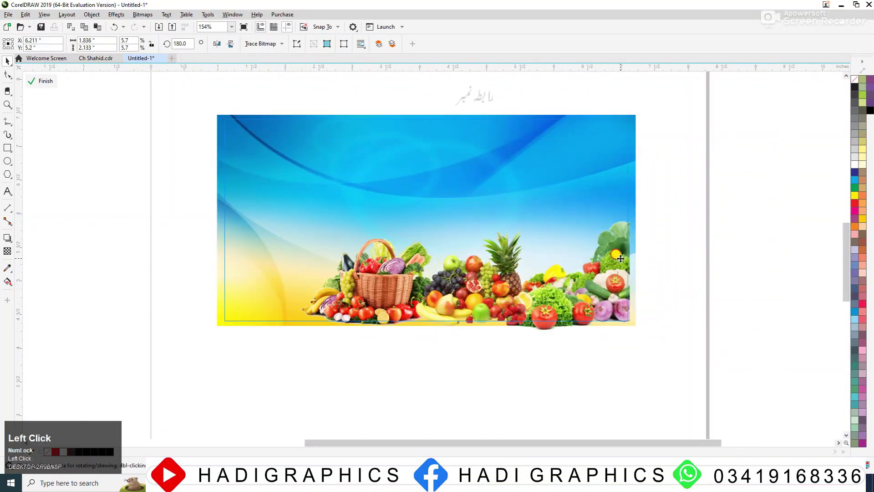
left_click_drag(621, 259, 299, 256)
right_click(299, 256)
left_click(217, 43)
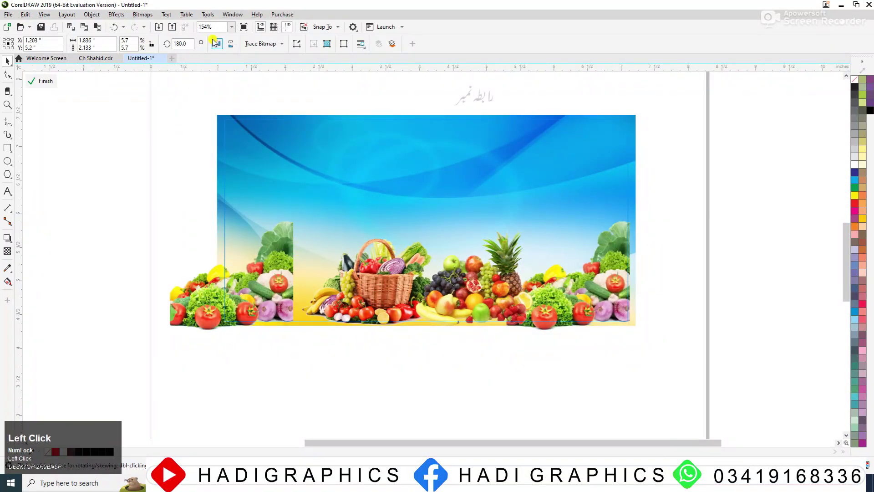
left_click_drag(229, 305, 280, 303)
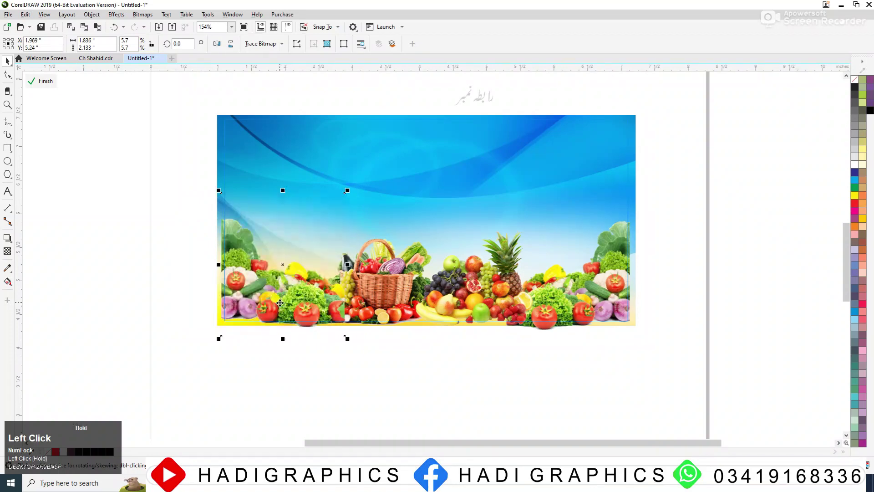
Bring the basket picture in front of the mirrored vegetables and finish editing the PowerClip contents.
scroll(282, 308, "up", 2)
left_click(463, 268)
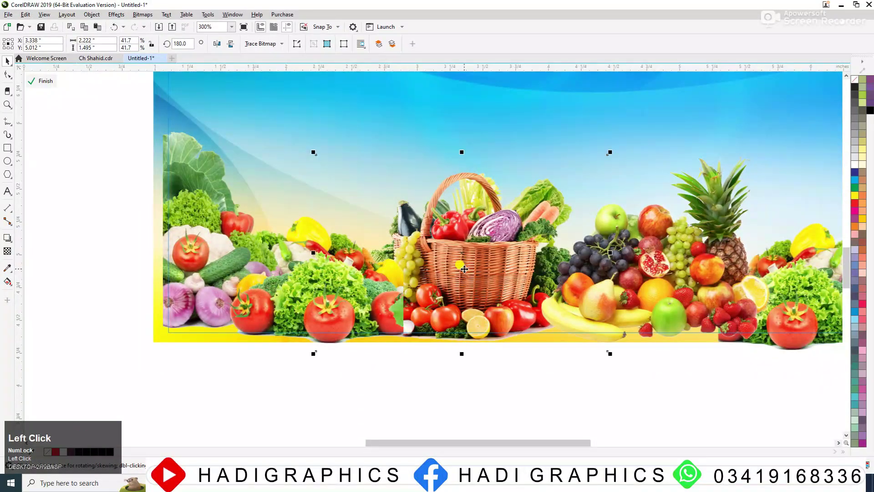
key("shift+Page_Up")
key("F3")
key("F2")
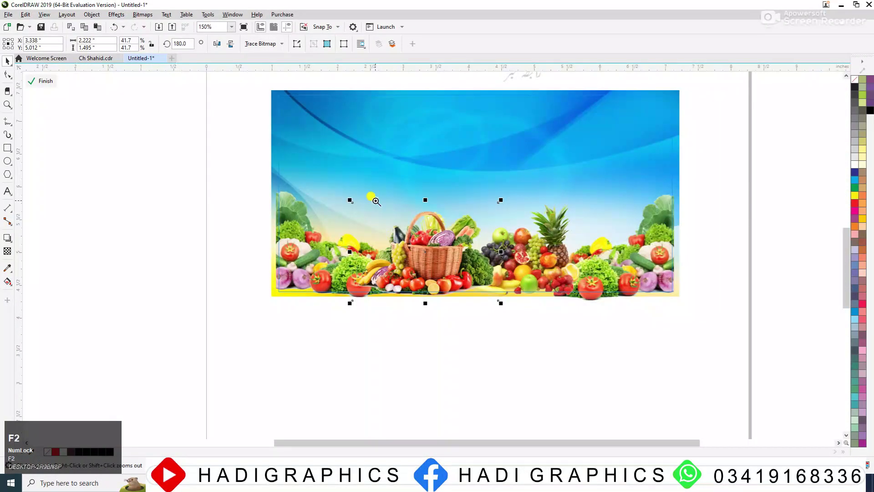
left_click_drag(226, 139, 759, 326)
left_click(745, 276, "ctrl")
left_click(744, 276)
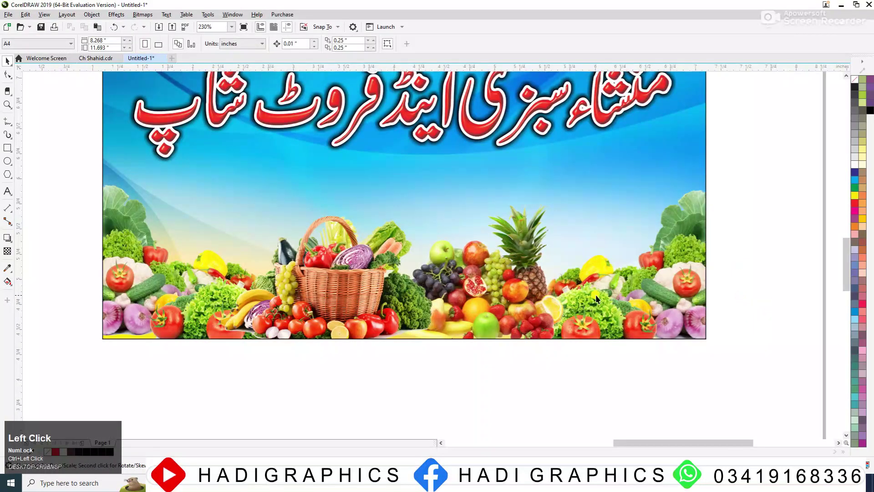
Move the WhatsApp icon onto the banner below the shop name and bring it to the front.
scroll(585, 291, "down", 3)
key("F2")
left_click_drag(157, 190, 681, 367)
left_click_drag(38, 300, 529, 225)
key("F3")
key("F2")
left_click_drag(380, 167, 687, 305)
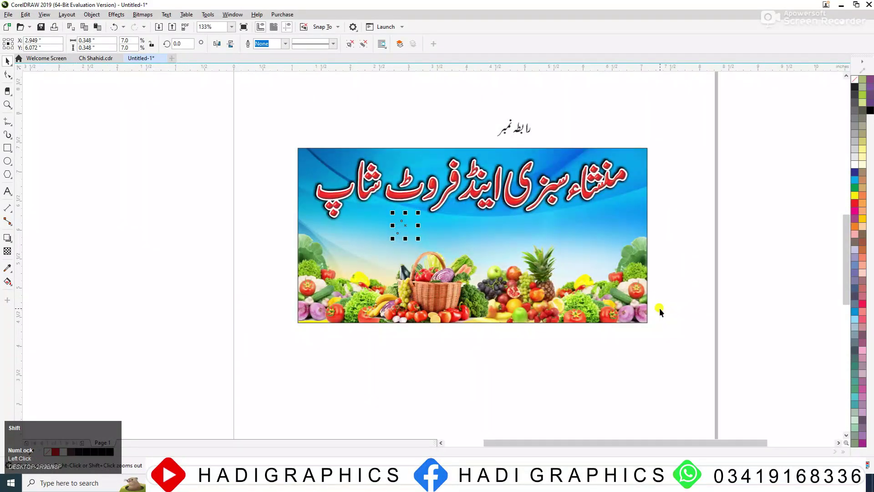
key("shift+Page_Up")
left_click(201, 268)
Add the contact phone number as artistic text in the empty area beside the page.
left_click(7, 192)
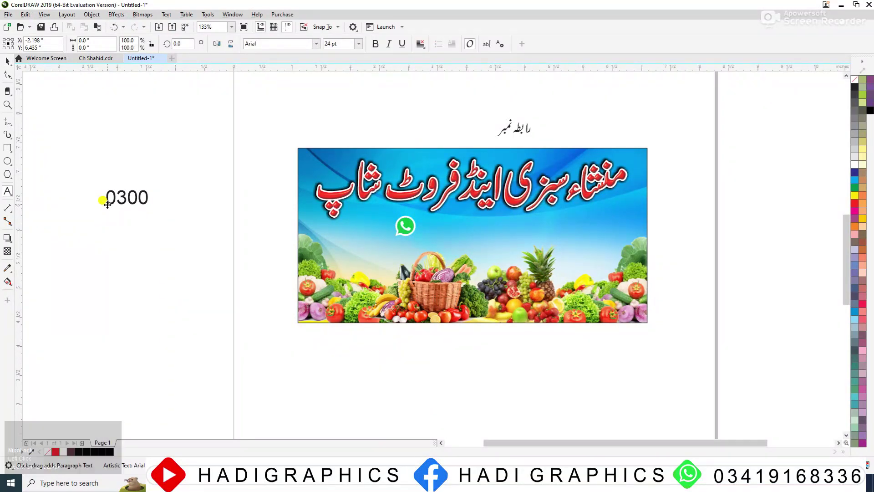
type("-0000000")
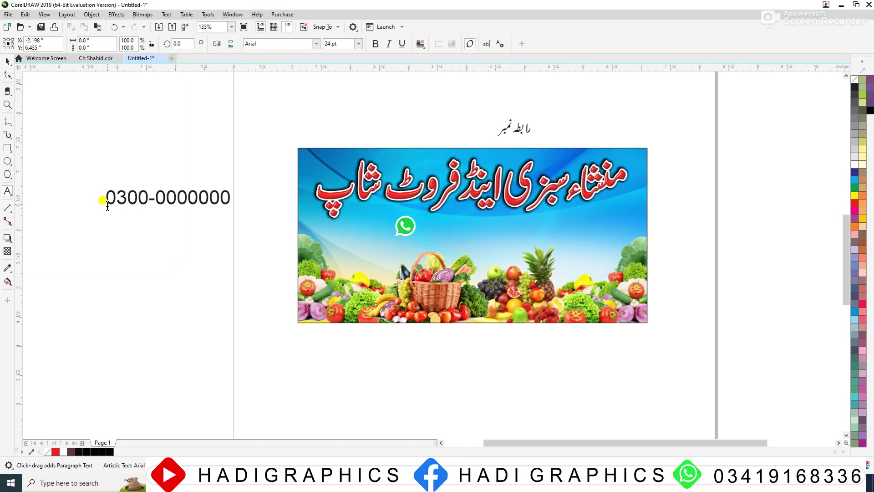
left_click(8, 61)
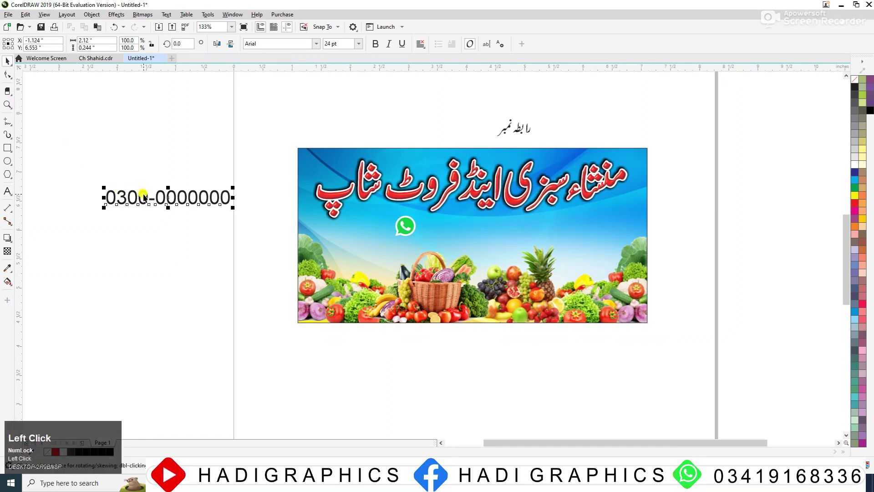
left_click(158, 207)
left_click(161, 200)
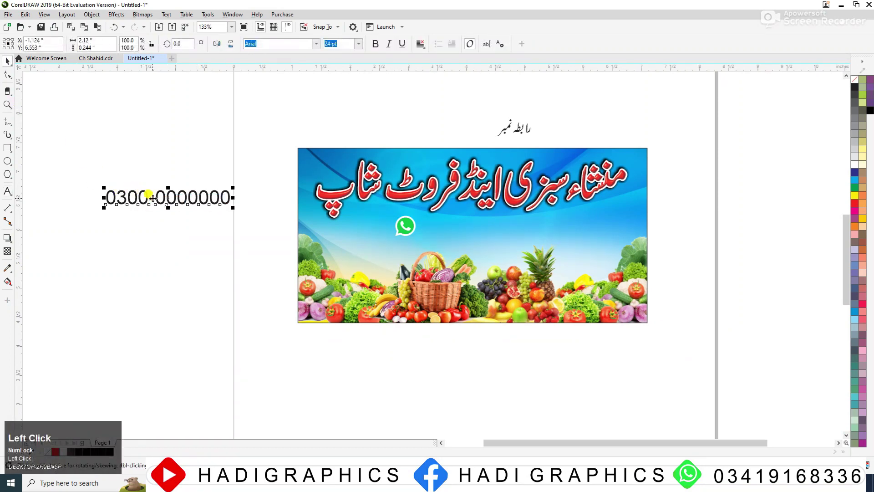
Move the phone number text onto the banner, directly beside the WhatsApp icon.
left_click_drag(153, 198, 446, 237)
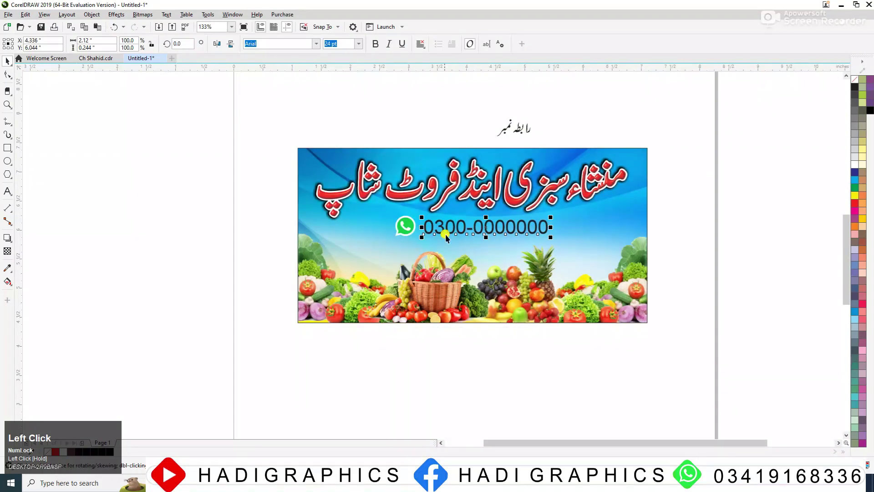
key("F2")
left_click_drag(199, 117, 725, 349)
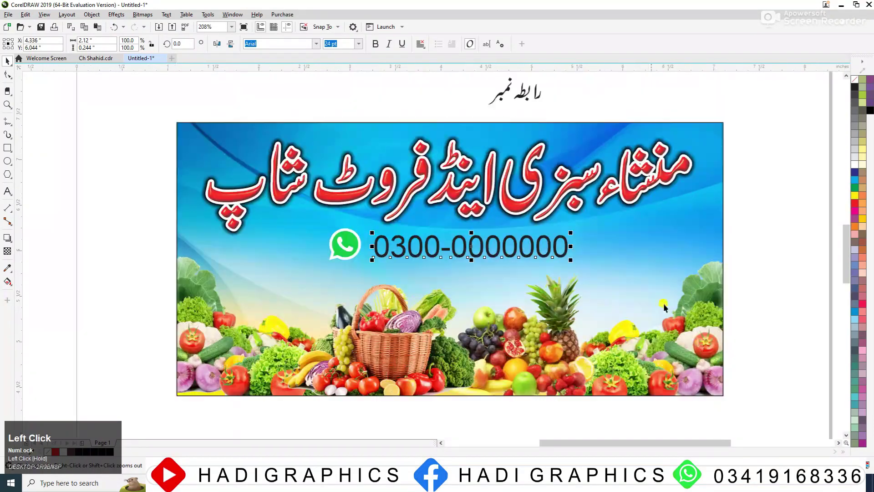
Give the phone number a 2.0 pt white outline with rounded corners, placed behind the fill and scaling with the object.
right_click(855, 165)
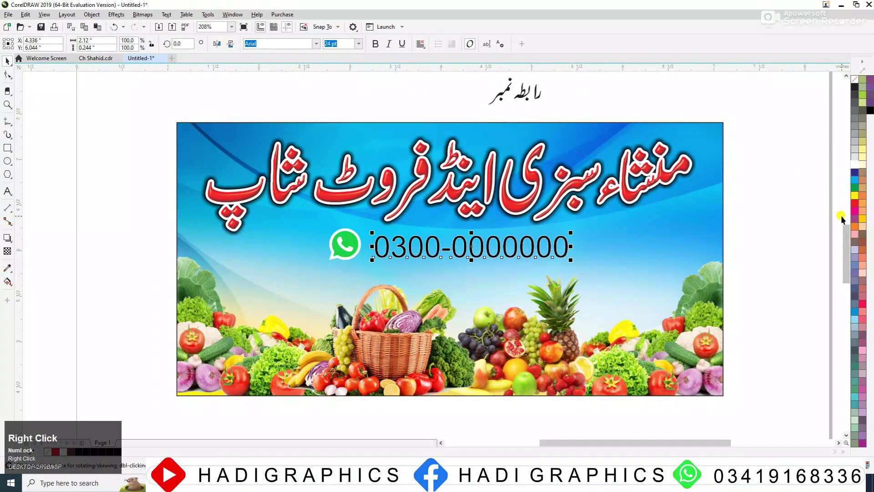
key("F12")
left_click(380, 206)
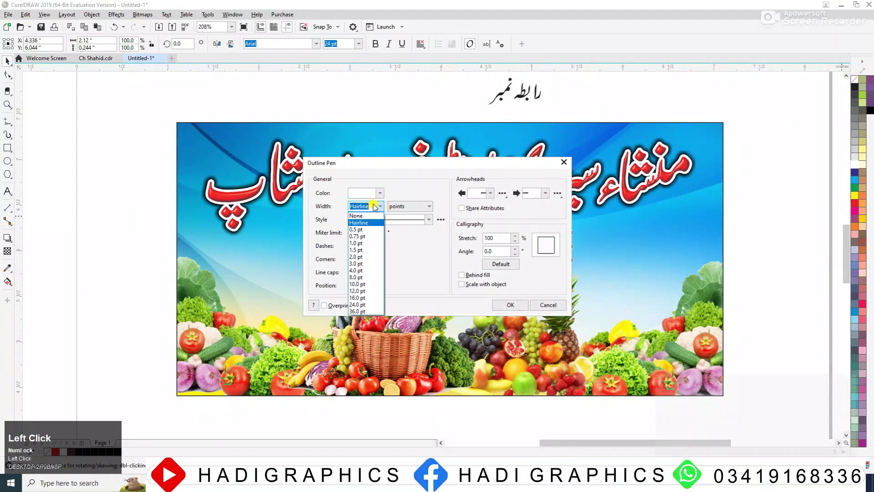
left_click(363, 260)
left_click(367, 259)
left_click(474, 283)
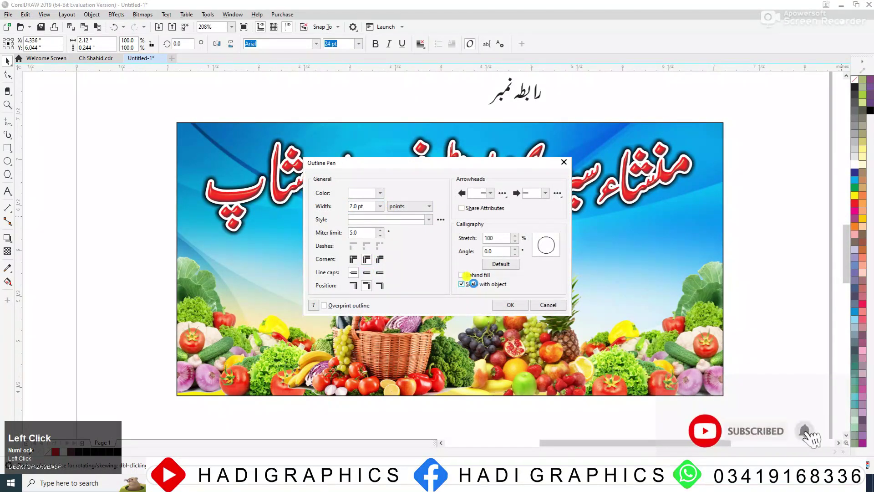
left_click(496, 307)
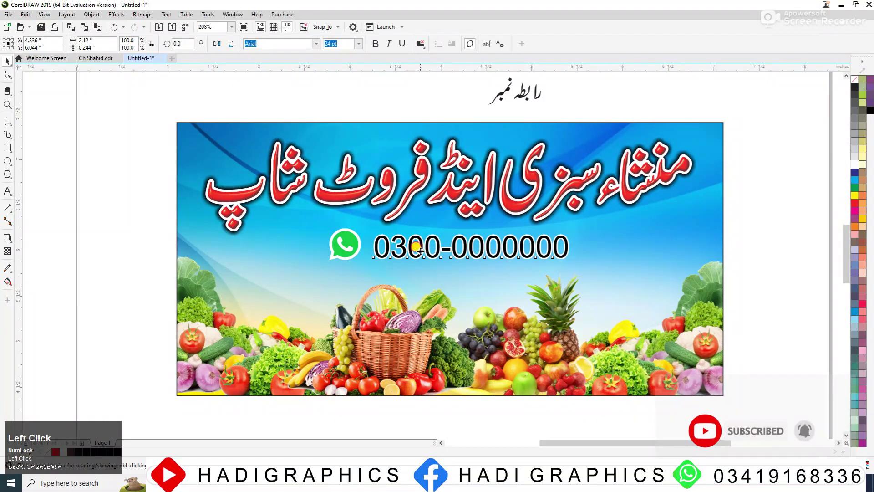
Set the phone number's font to Arial Black and scale the text down to about 2.38 in wide.
left_click_drag(419, 250, 416, 246)
left_click(315, 44)
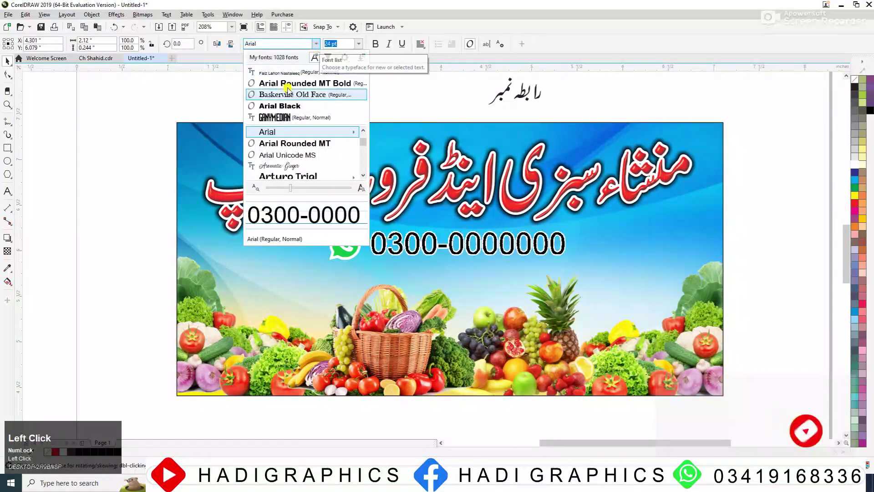
left_click(273, 111)
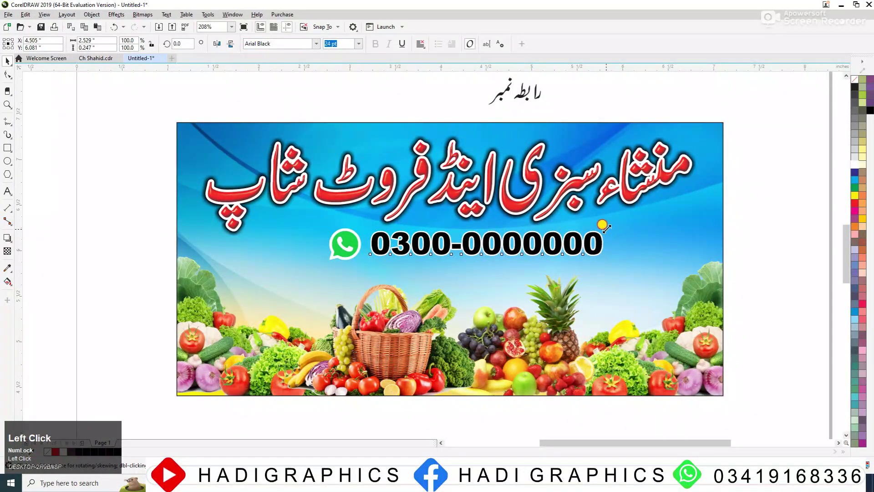
left_click_drag(605, 227, 591, 227)
Scale the WhatsApp icon down slightly and place the phone number closer to it.
left_click(350, 236)
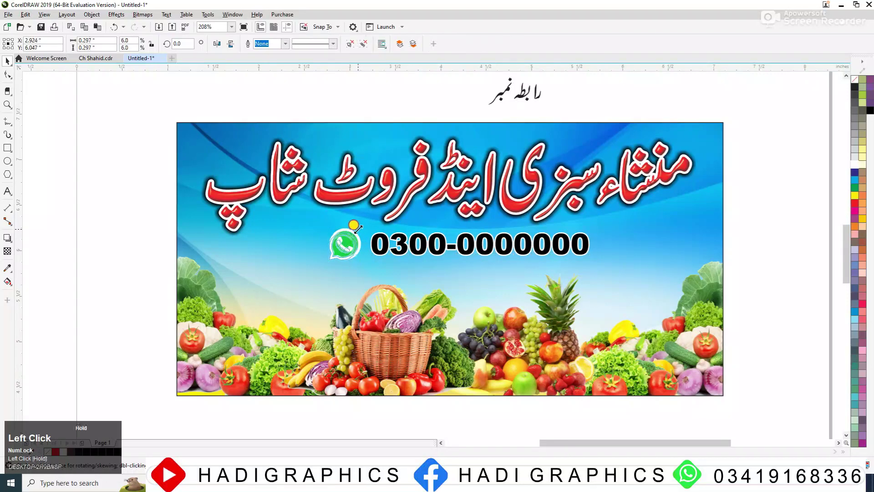
left_click_drag(358, 229, 375, 243)
left_click(386, 239, "shift")
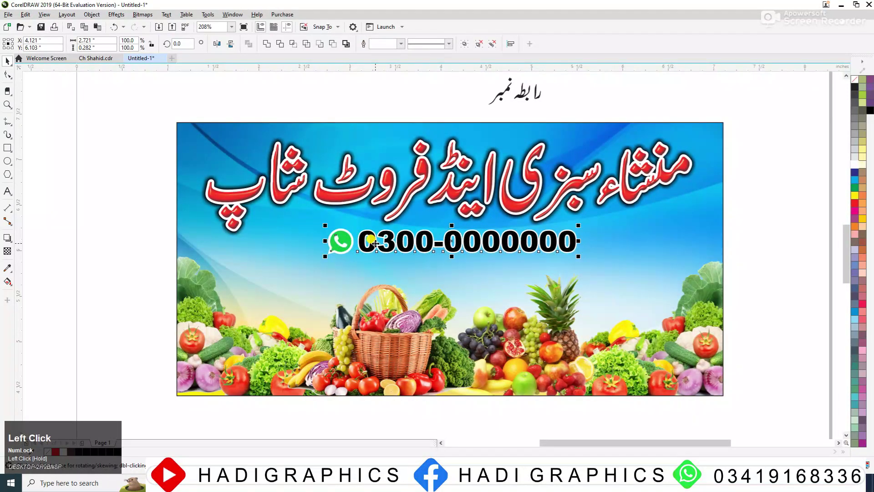
Move the Urdu contact label to the end of the phone number and give it a 2.0 pt white outline with rounded corners behind the fill.
left_click(529, 99)
left_click_drag(544, 76, 604, 243)
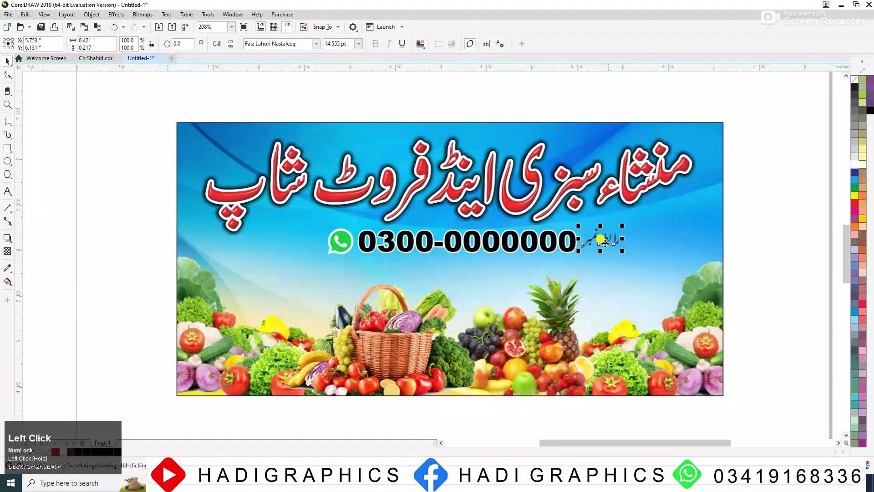
right_click(865, 149)
key("F12")
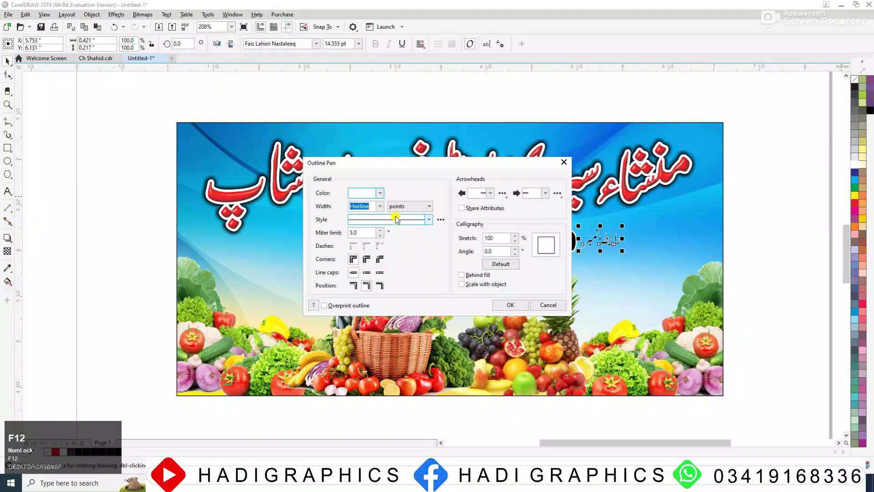
left_click(380, 205)
left_click(364, 246)
left_click(366, 258)
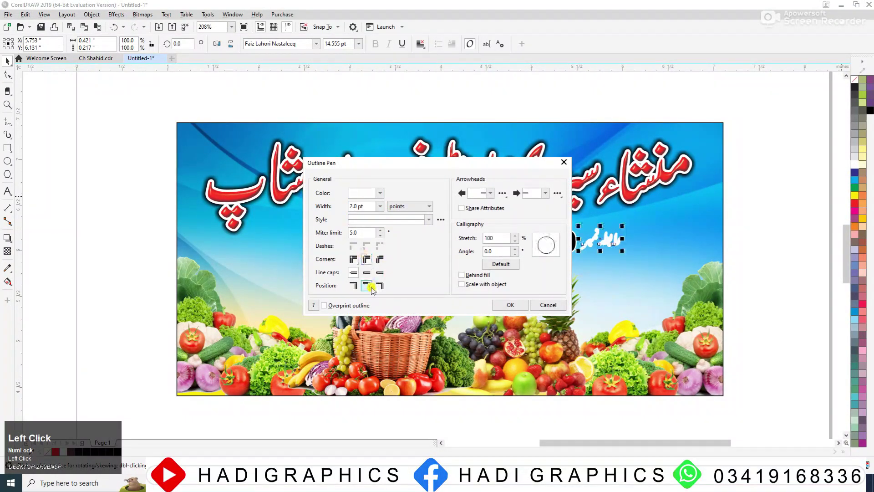
left_click(506, 312)
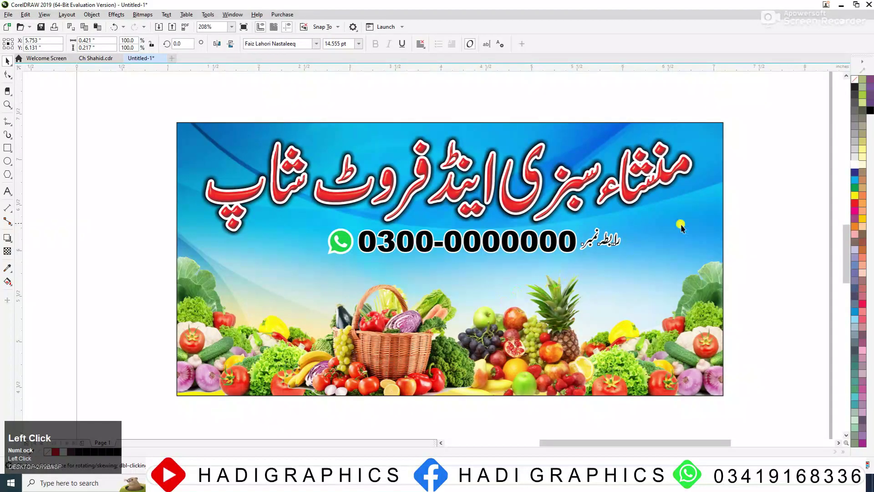
Set the phone number's outline width to 3.0 pt.
left_click(400, 245)
key("F12")
left_click(380, 207)
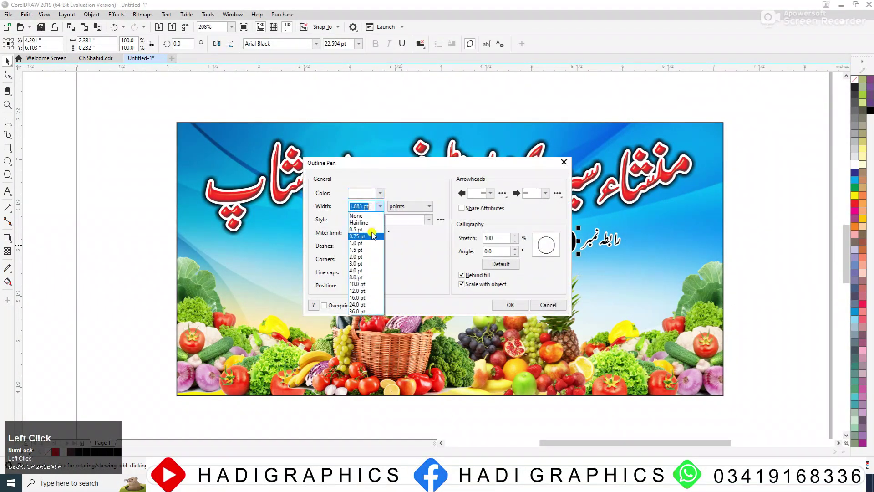
left_click(364, 259)
left_click(499, 306)
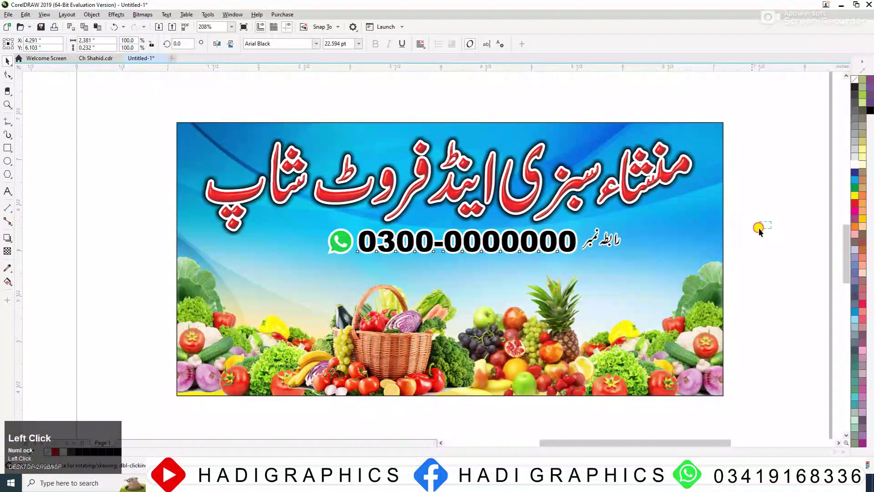
Group the WhatsApp icon, phone number and Urdu label, and centre the group horizontally under the shop name.
left_click_drag(342, 261, 301, 276)
key("ctrl+g")
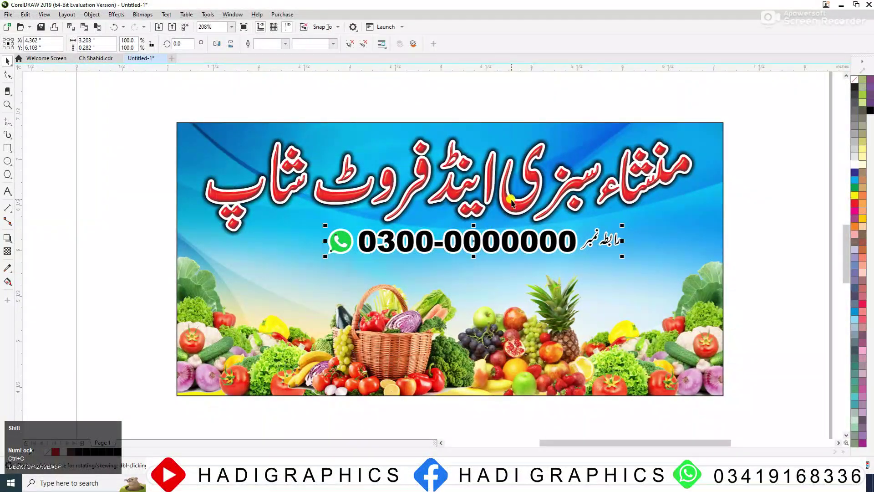
left_click(511, 202, "shift")
key("c")
left_click(55, 224)
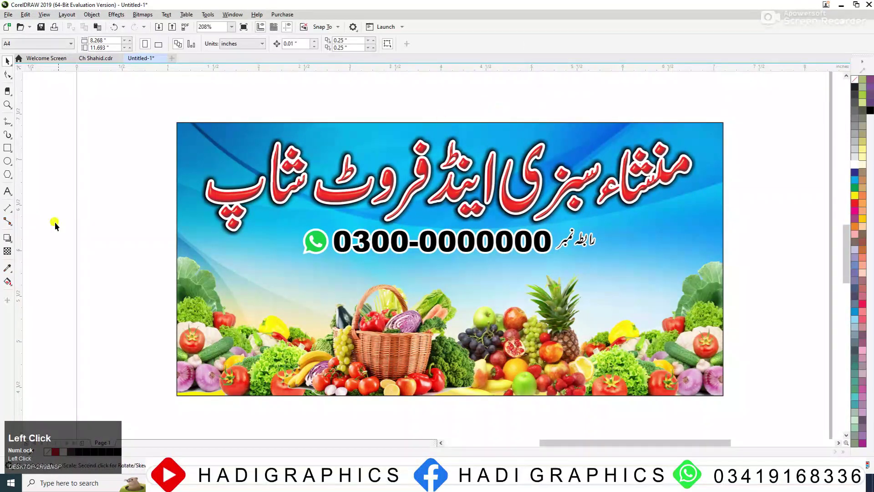
Draw a rectangle about 3.03 by 0.39 in around the phone number and Urdu label.
left_click(7, 147)
left_click_drag(326, 222, 605, 259)
key("space")
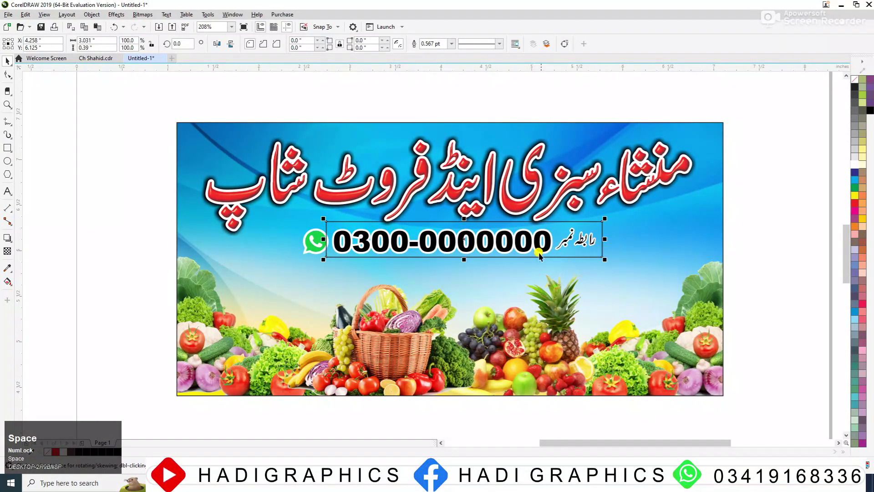
Fully round the rectangle's corners and widen it to about 3.41 in so that it also encloses the WhatsApp icon.
left_click(7, 74)
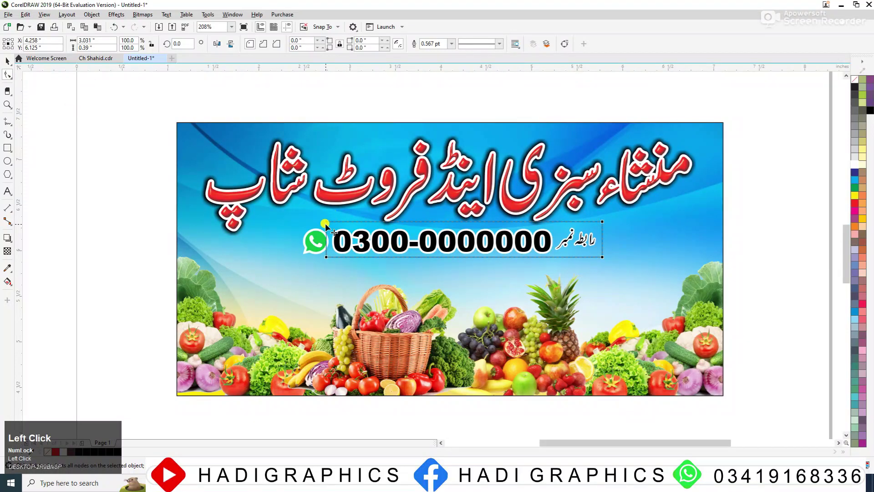
left_click_drag(325, 223, 285, 240)
key("space")
left_click(149, 210)
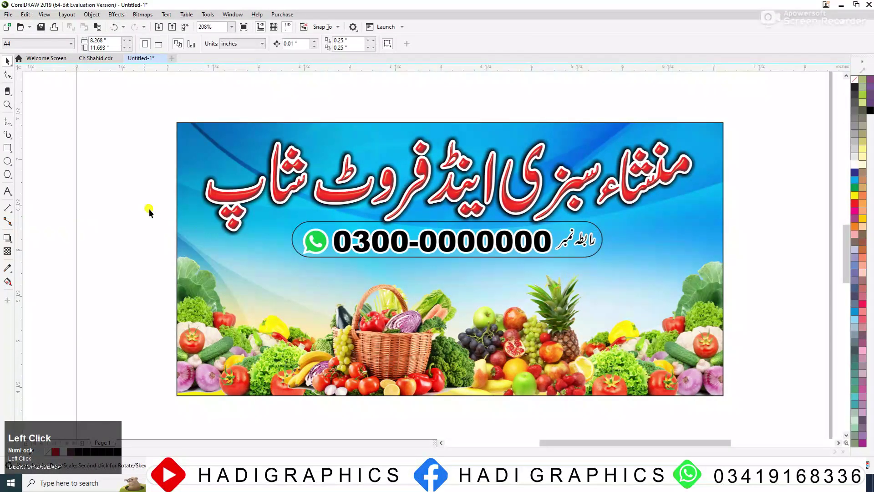
Bring the grouped contact line in front of the rounded rectangle.
left_click(317, 245)
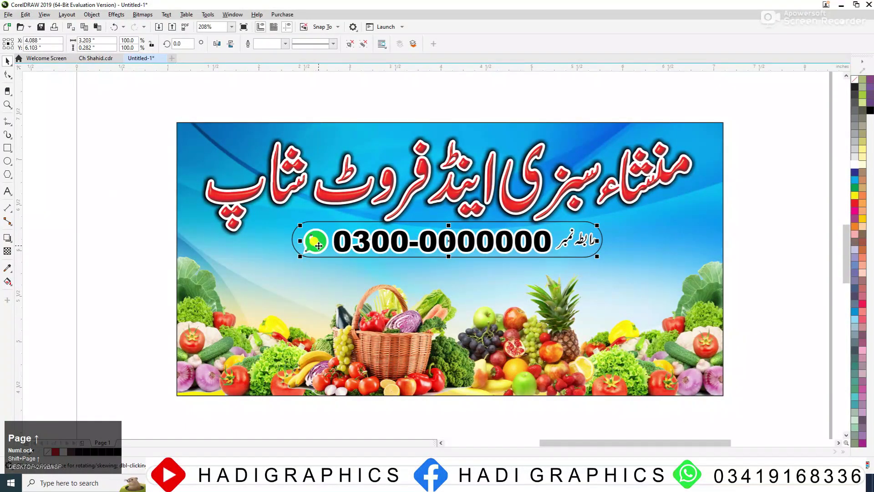
left_click(317, 245)
left_click(301, 228)
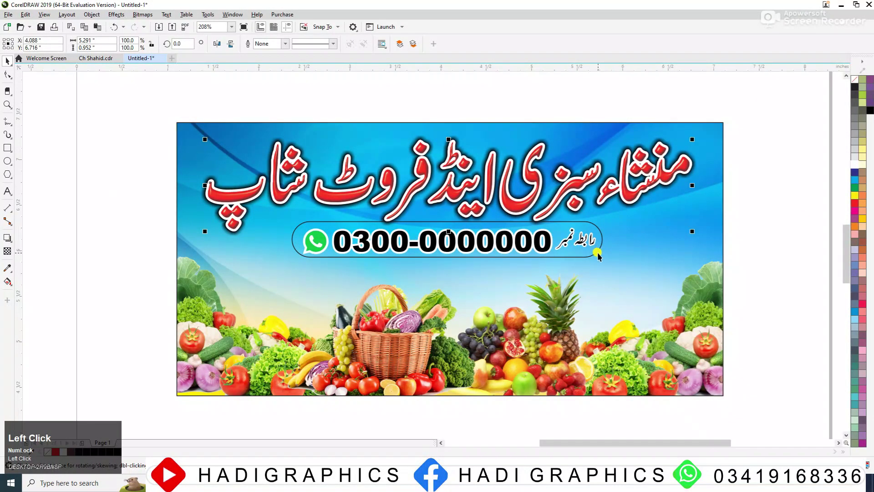
Ungroup the contact line, group only the phone number with the Urdu label, and fill them red.
scroll(587, 249, "up", 2)
left_click(365, 243, "ctrl")
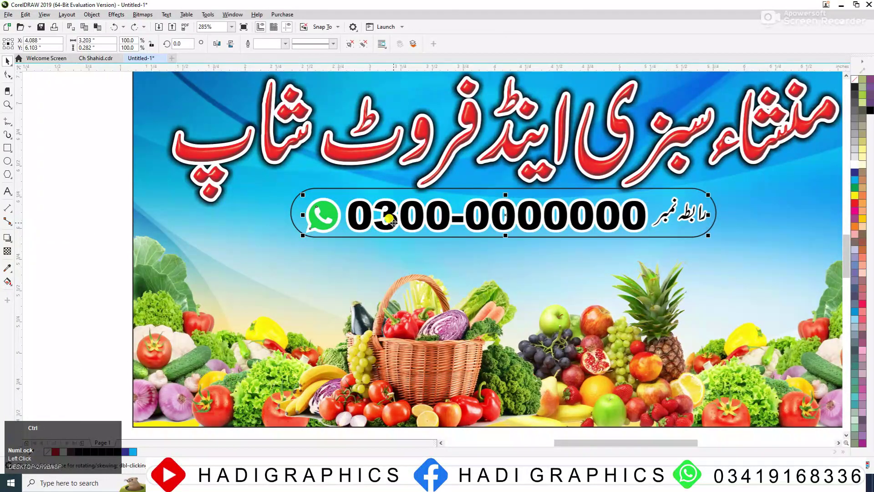
left_click(389, 219, "ctrl")
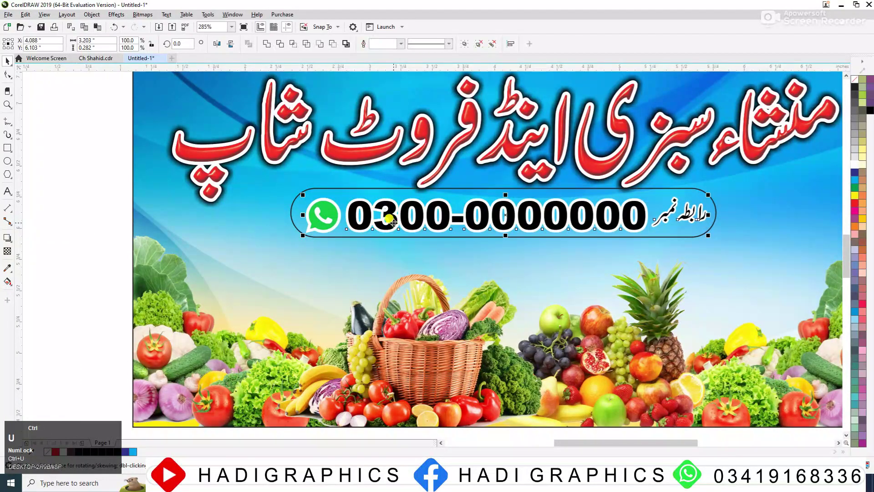
left_click(674, 213, "shift")
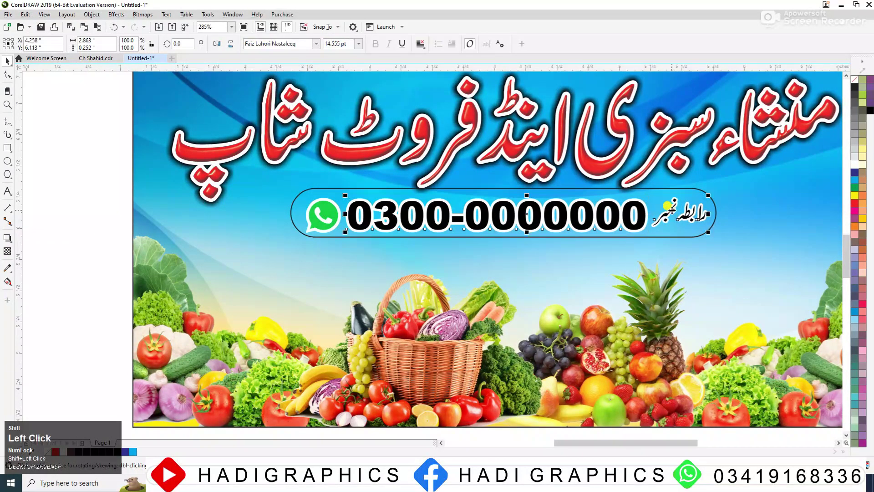
left_click(854, 203)
Reduce the rounded rectangle's height to about 0.33 in from its upper edge and fill it yellow.
left_click(504, 190)
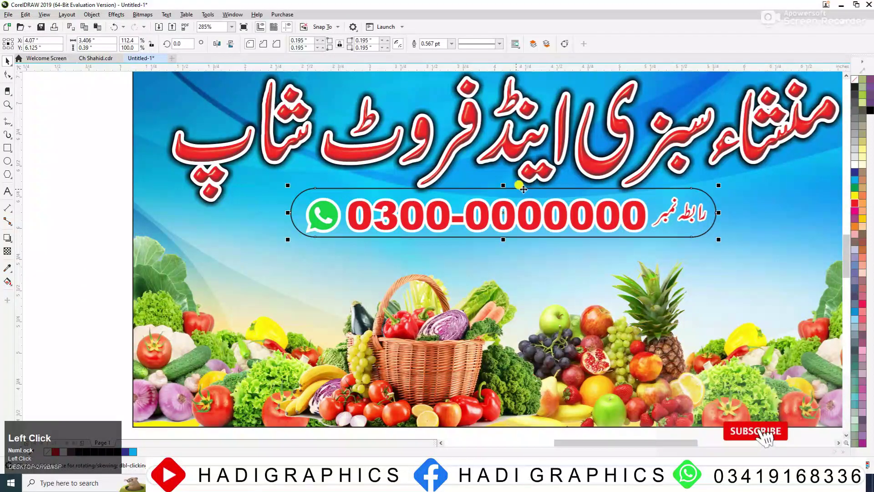
left_click_drag(504, 190, 507, 195)
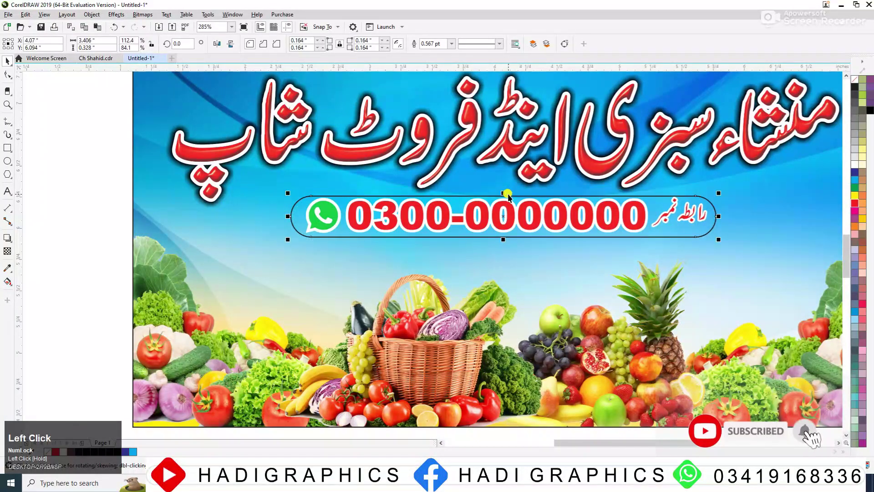
left_click(864, 211)
Fill the phone number and Urdu label black, and remove the outline from the yellow rounded rectangle.
left_click(644, 218)
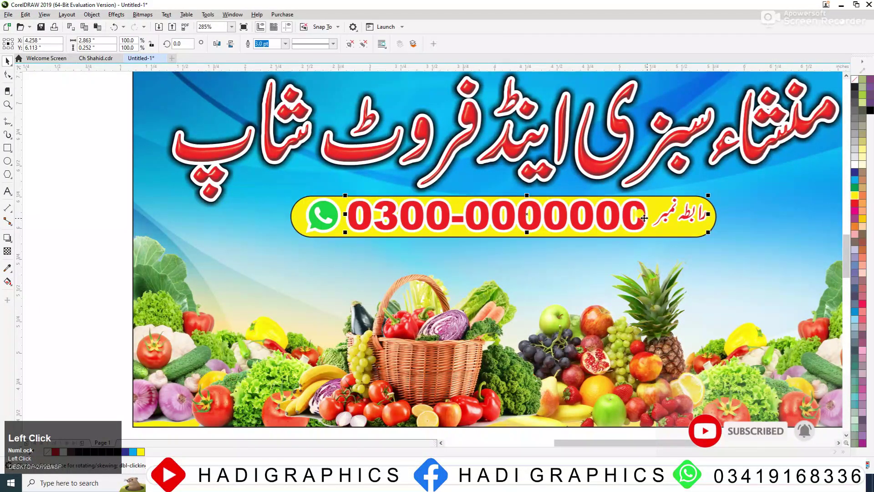
left_click(869, 112)
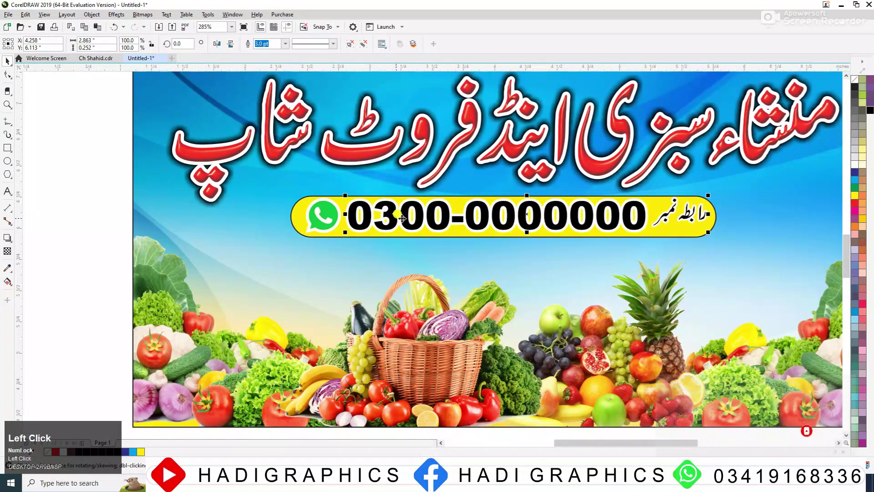
left_click(689, 235)
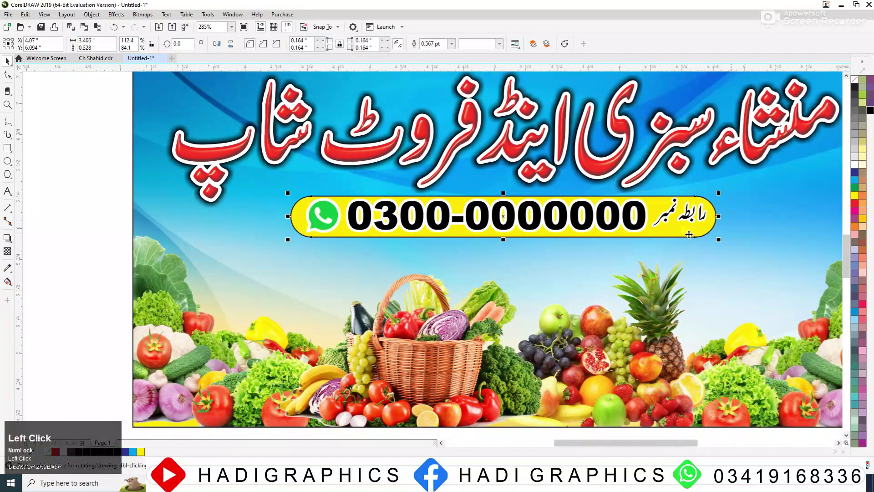
right_click(854, 80)
key("F3")
key("F2")
left_click_drag(335, 157, 570, 263)
left_click(773, 224)
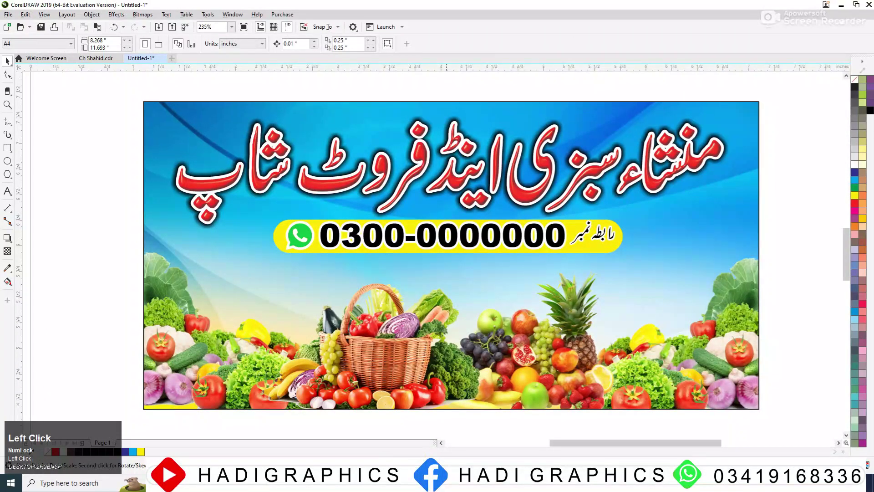